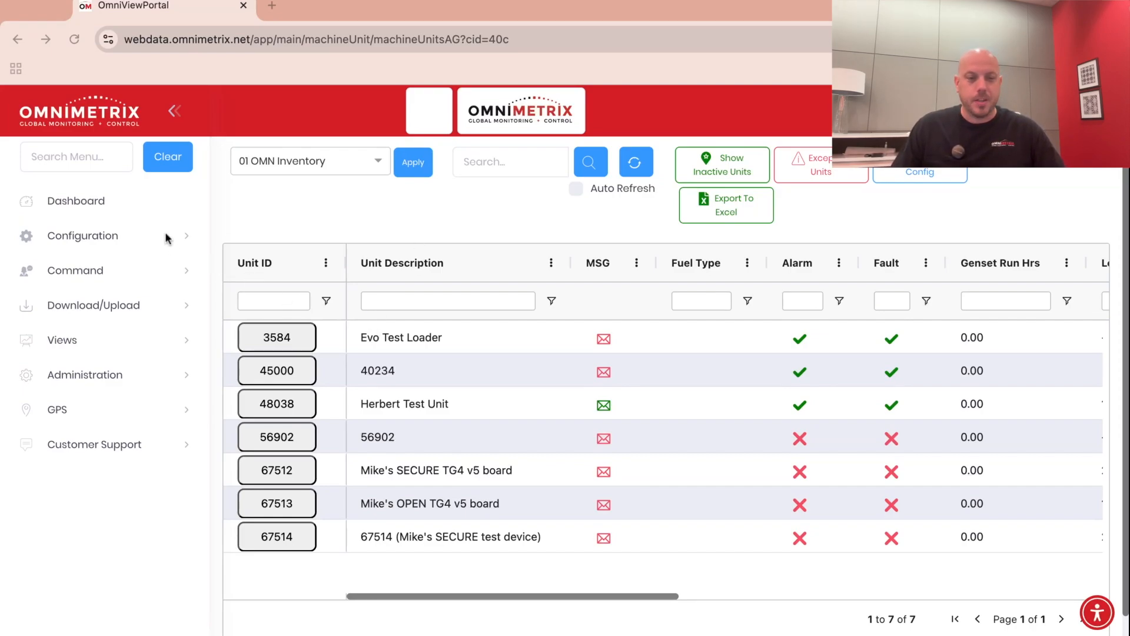
Step: Expand the Configuration section to reveal Unit Activation and Unit Provisioning
{"action": "left_click", "coordinate": [134, 240]}
{"action": "scroll", "coordinate": [105, 406], "scroll_direction": "down", "scroll_amount": 4}
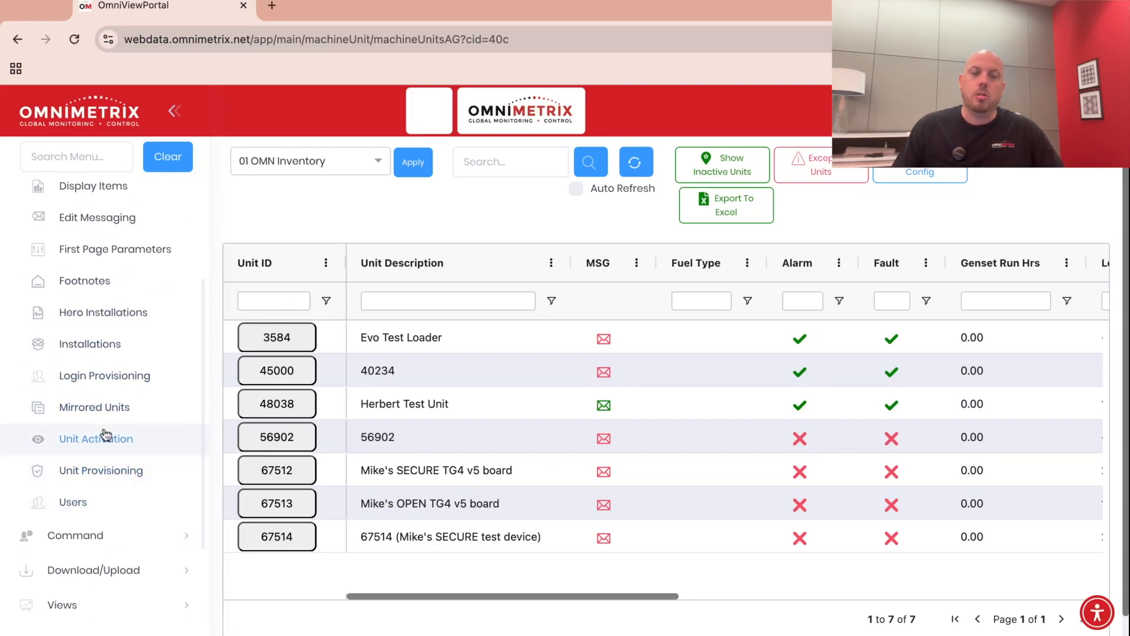
Step: On the Unit Activation page, choose 62158 - 62158 as the target unit
{"action": "left_click", "coordinate": [96, 438]}
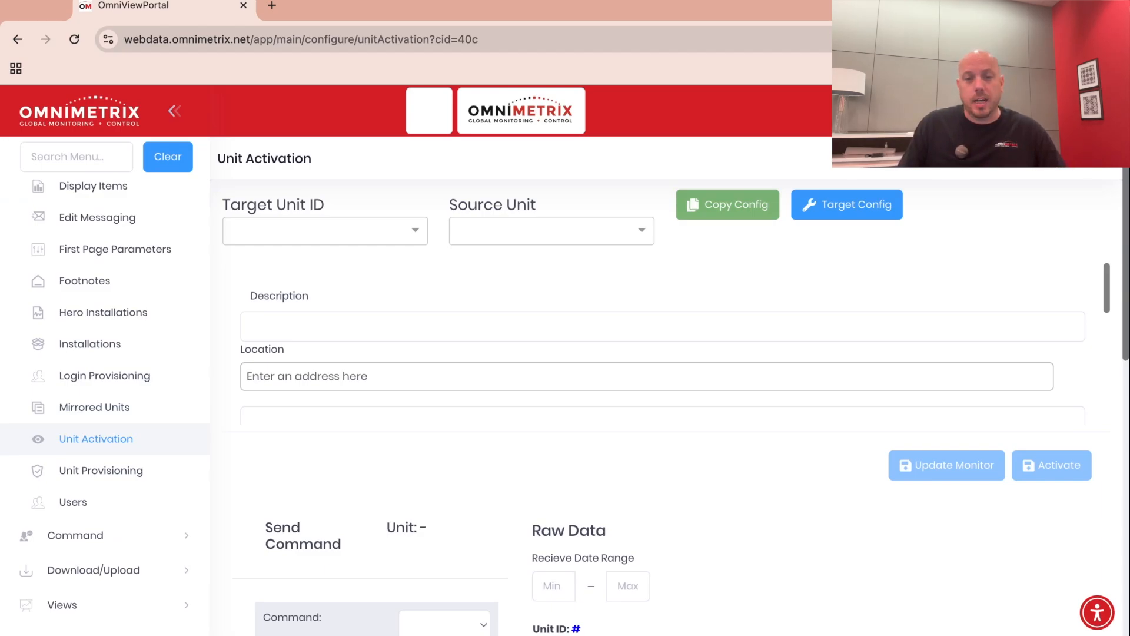
{"action": "left_click", "coordinate": [414, 237]}
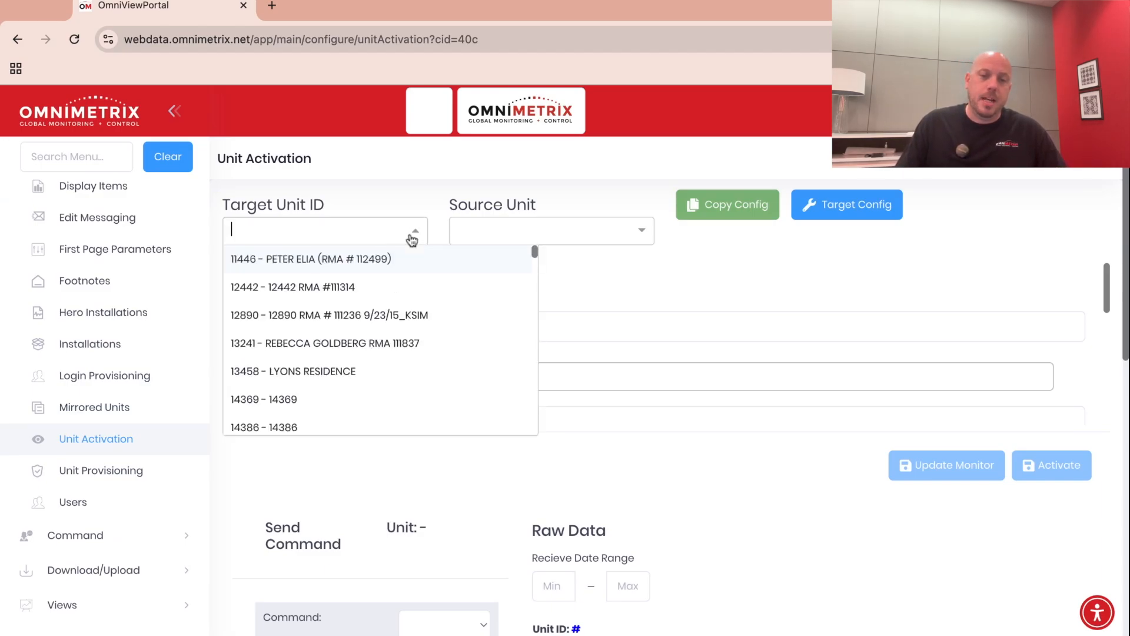
{"action": "scroll", "coordinate": [367, 336], "scroll_direction": "down", "scroll_amount": 2}
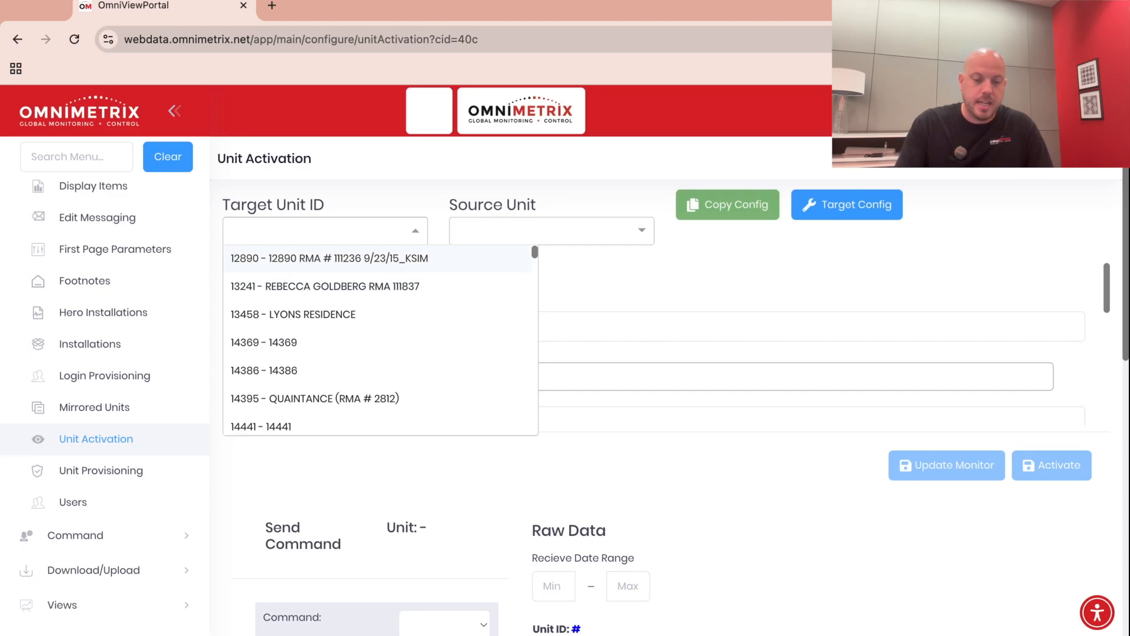
{"action": "type", "text": "62158"}
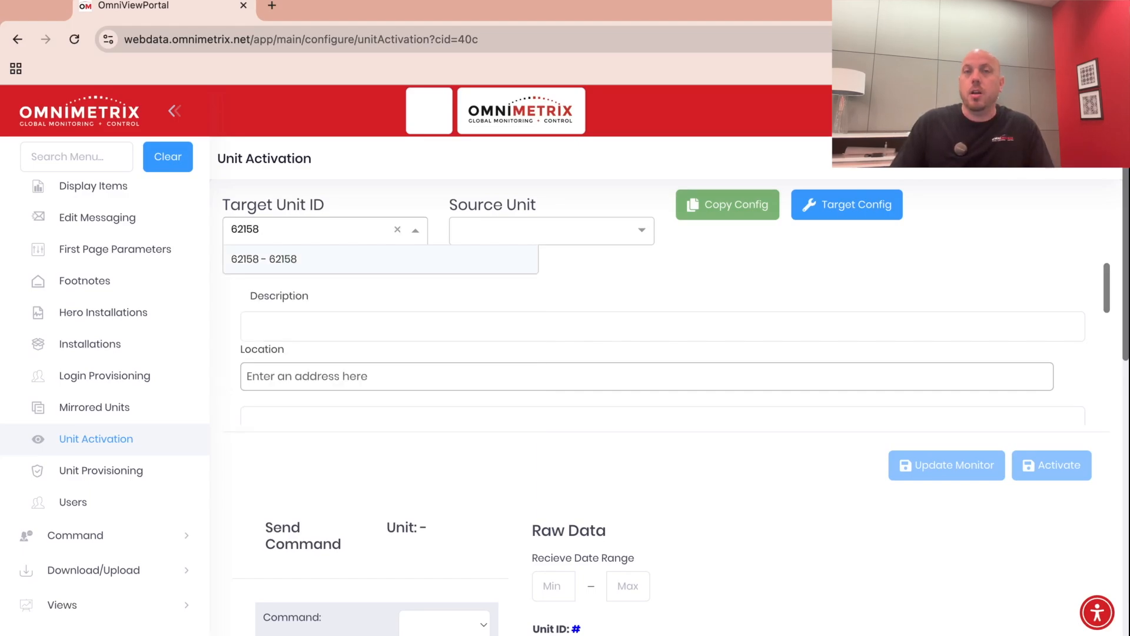
{"action": "left_click", "coordinate": [297, 261]}
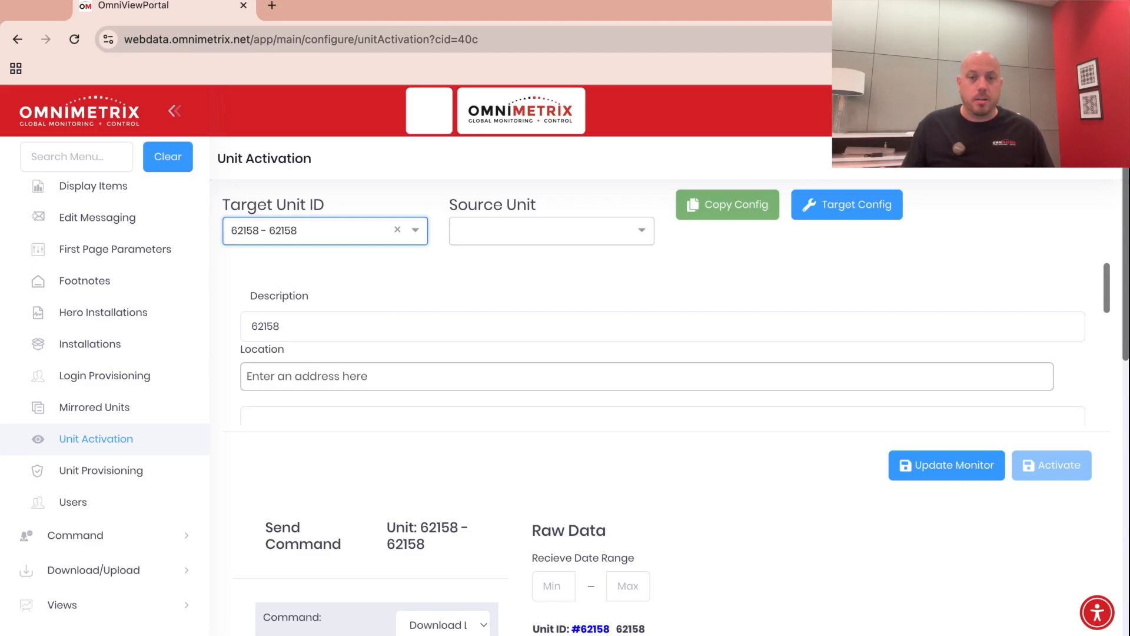
Step: Copy source unit 30004, TG2 Briggs & Stratton Residential Hardwired, onto 62158 and confirm the success
{"action": "left_click", "coordinate": [643, 231]}
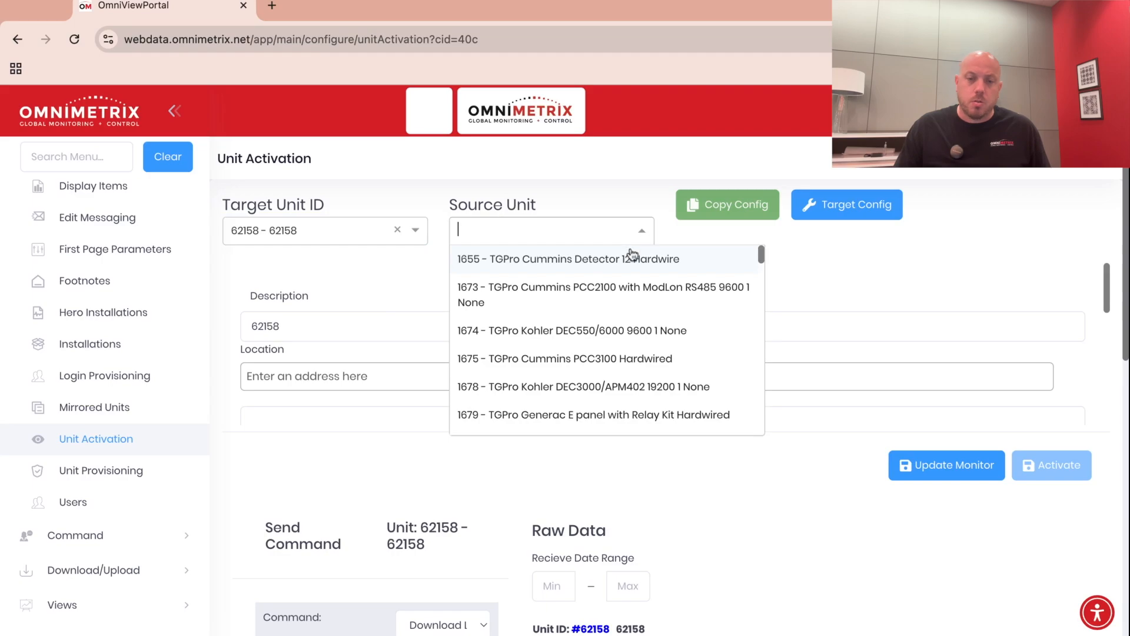
{"action": "scroll", "coordinate": [604, 328], "scroll_direction": "down", "scroll_amount": 3}
{"action": "scroll", "coordinate": [604, 329], "scroll_direction": "down", "scroll_amount": 3}
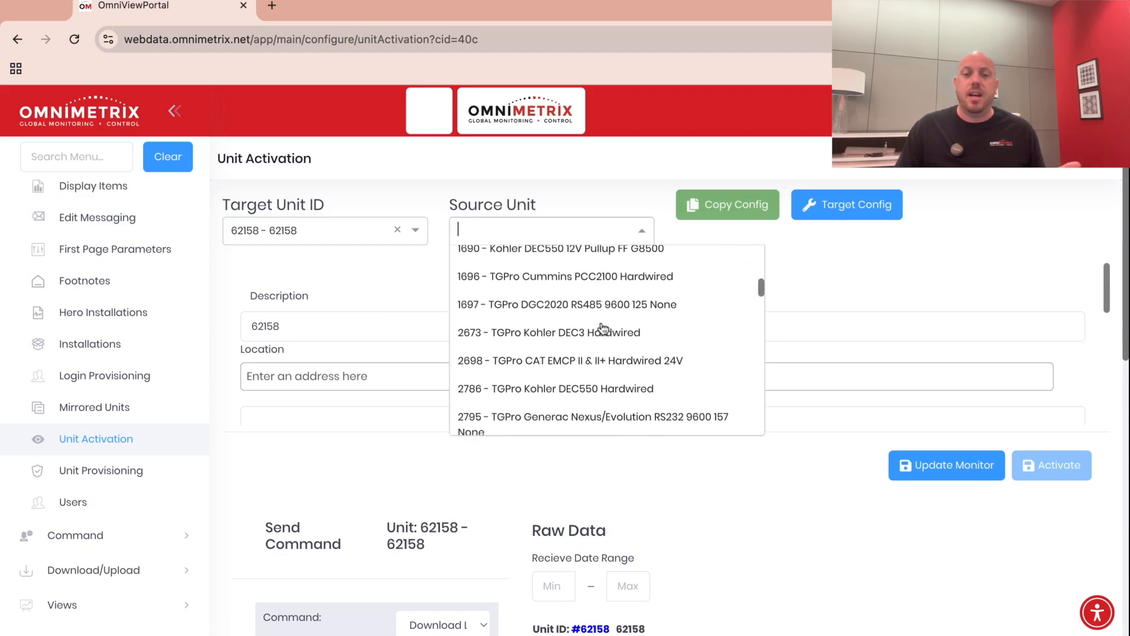
{"action": "scroll", "coordinate": [605, 329], "scroll_direction": "up", "scroll_amount": 5}
{"action": "type", "text": "TG"}
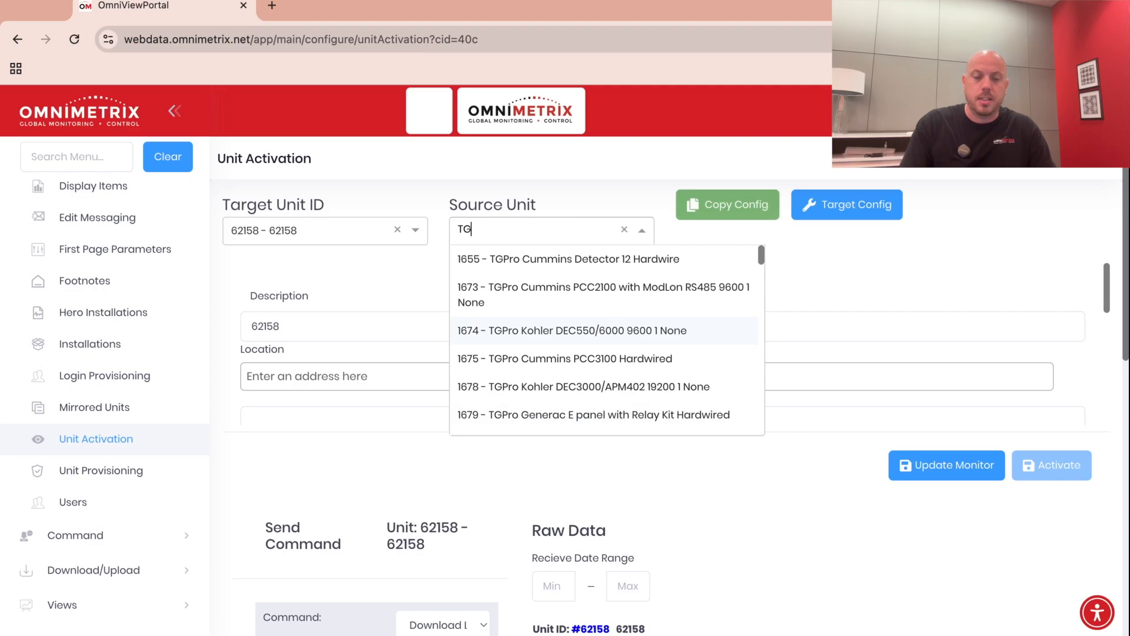
{"action": "type", "text": "2"}
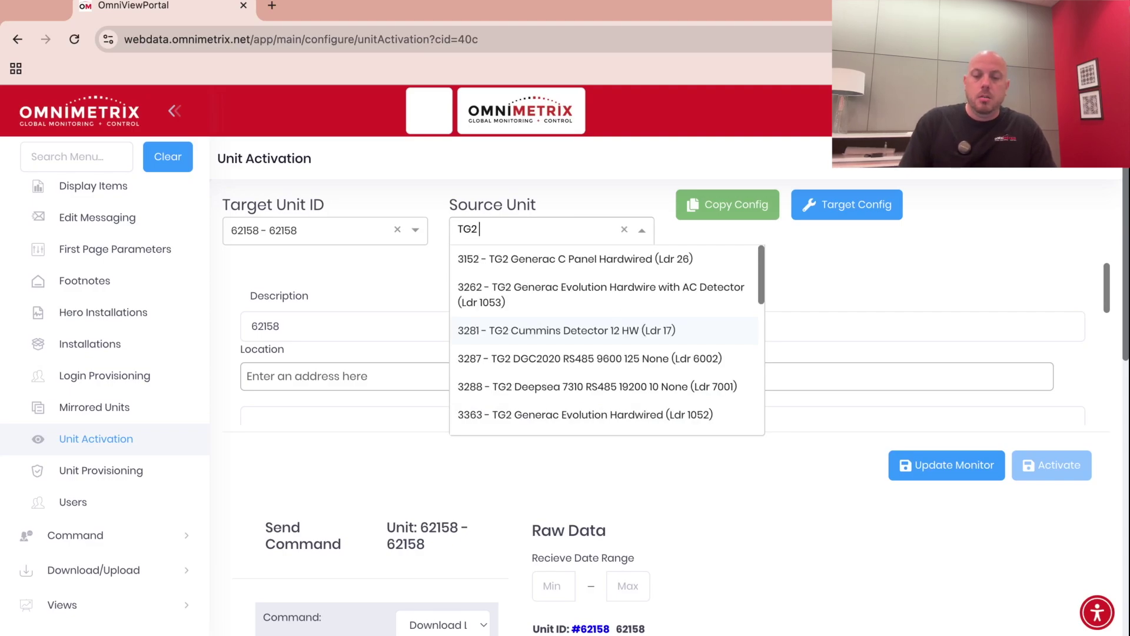
{"action": "type", "text": " Brig"}
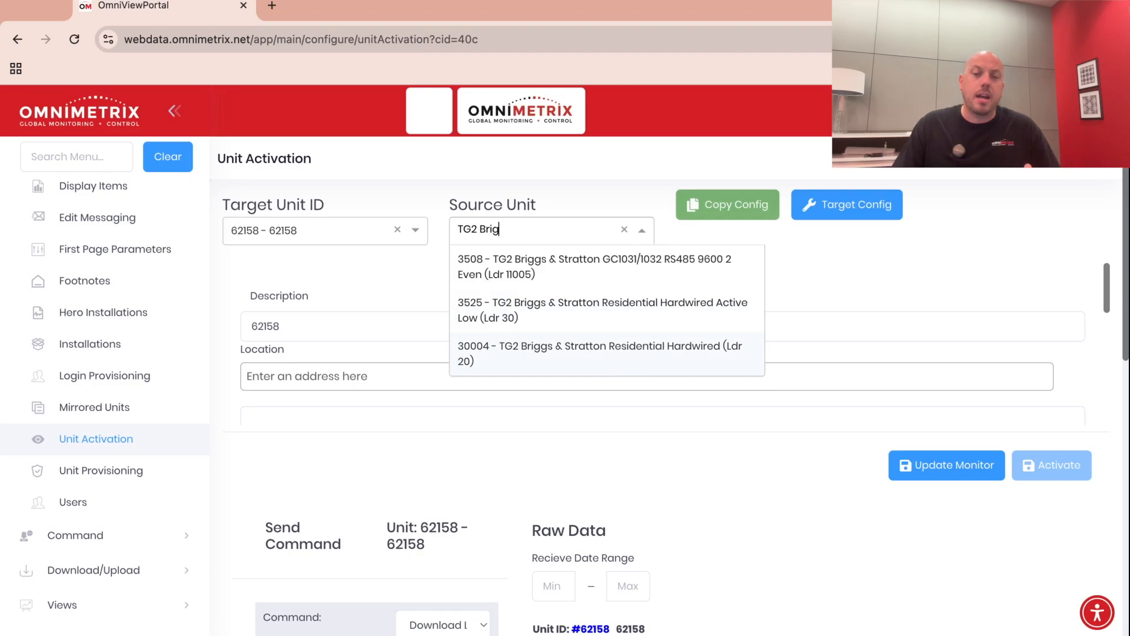
{"action": "left_click", "coordinate": [601, 352]}
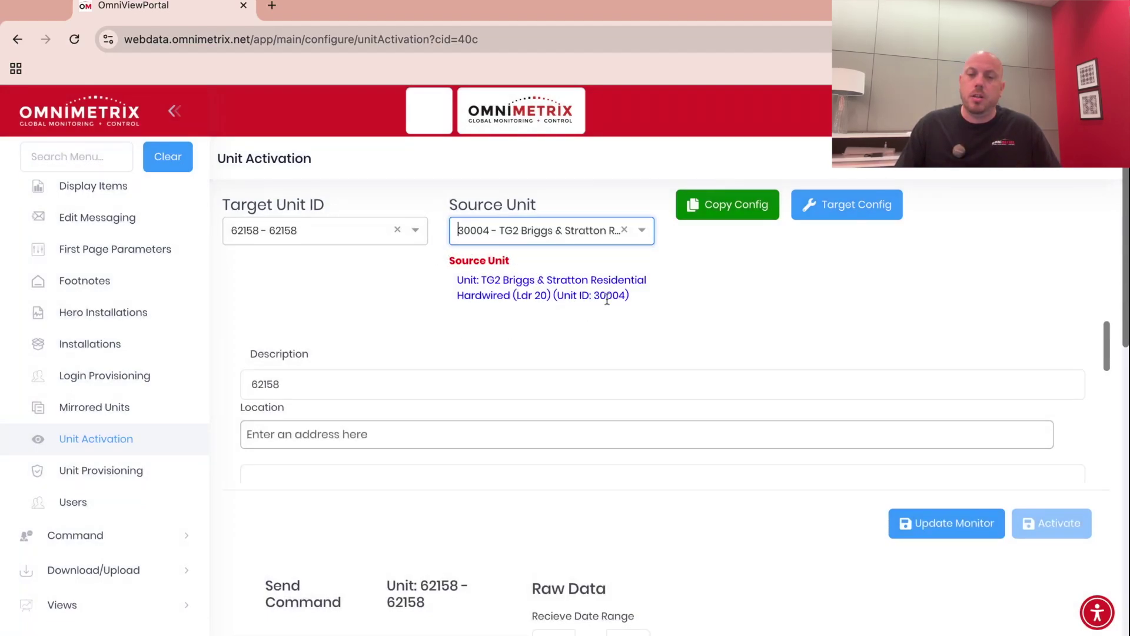
{"action": "left_click", "coordinate": [735, 212]}
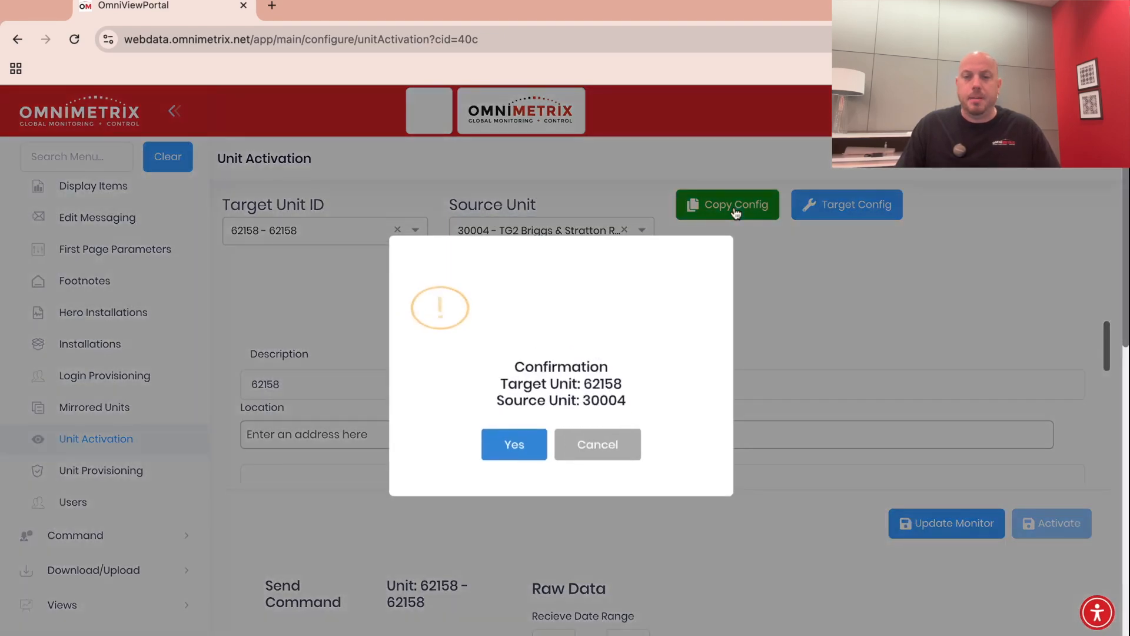
{"action": "left_click", "coordinate": [520, 443]}
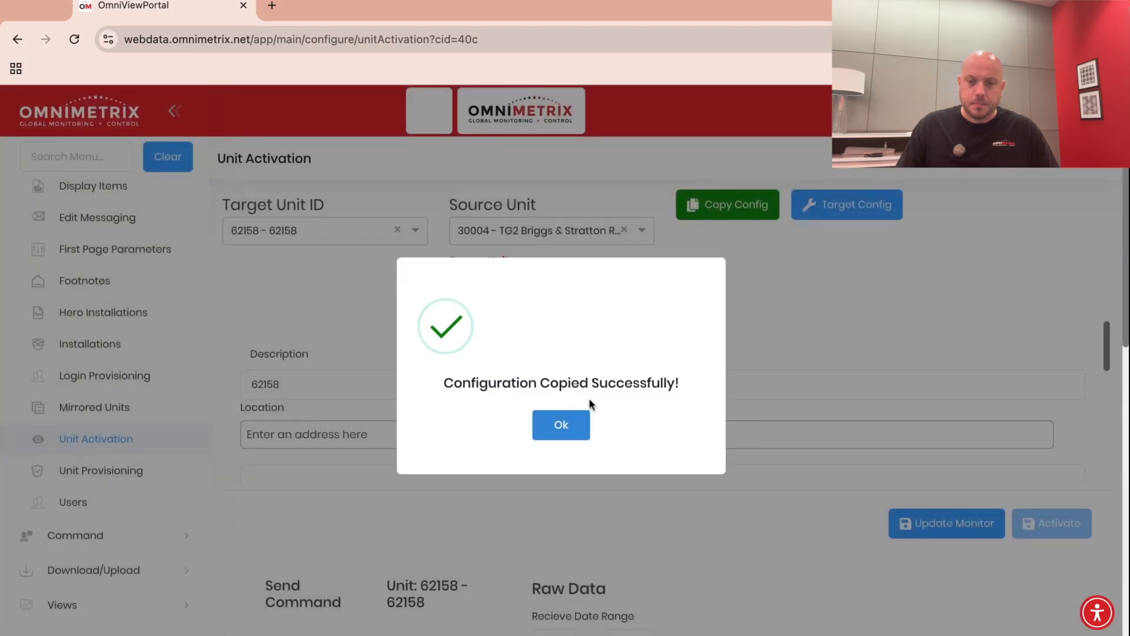
{"action": "left_click", "coordinate": [568, 429]}
{"action": "scroll", "coordinate": [518, 389], "scroll_direction": "down", "scroll_amount": 2}
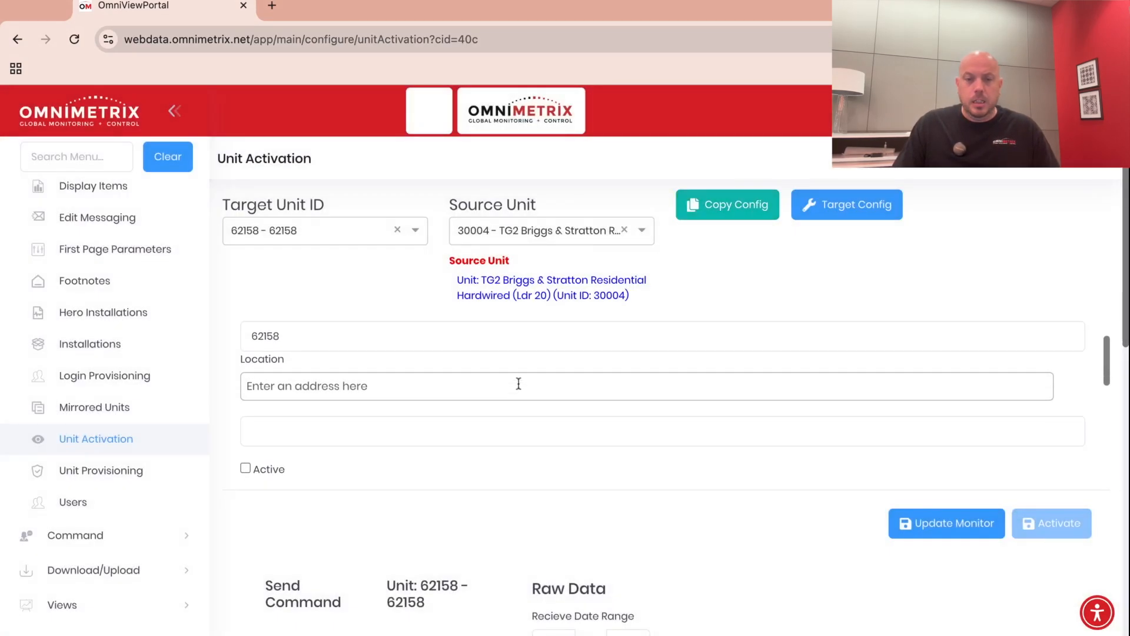
{"action": "scroll", "coordinate": [518, 383], "scroll_direction": "up", "scroll_amount": 1}
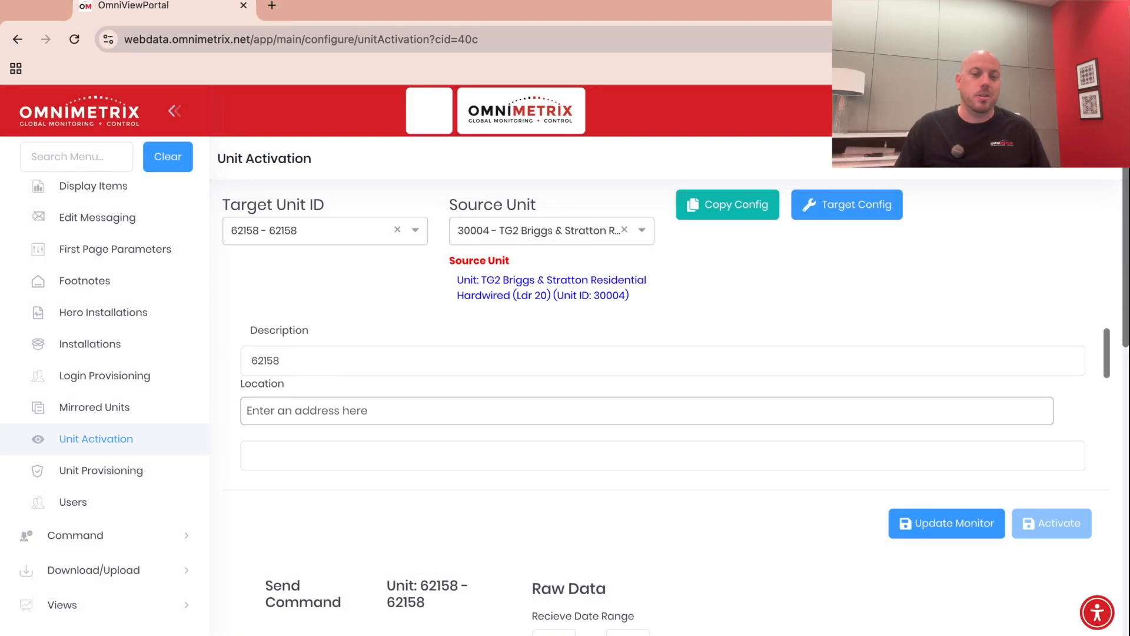
{"action": "triple_click", "coordinate": [265, 360]}
{"action": "type", "text": "Ch"}
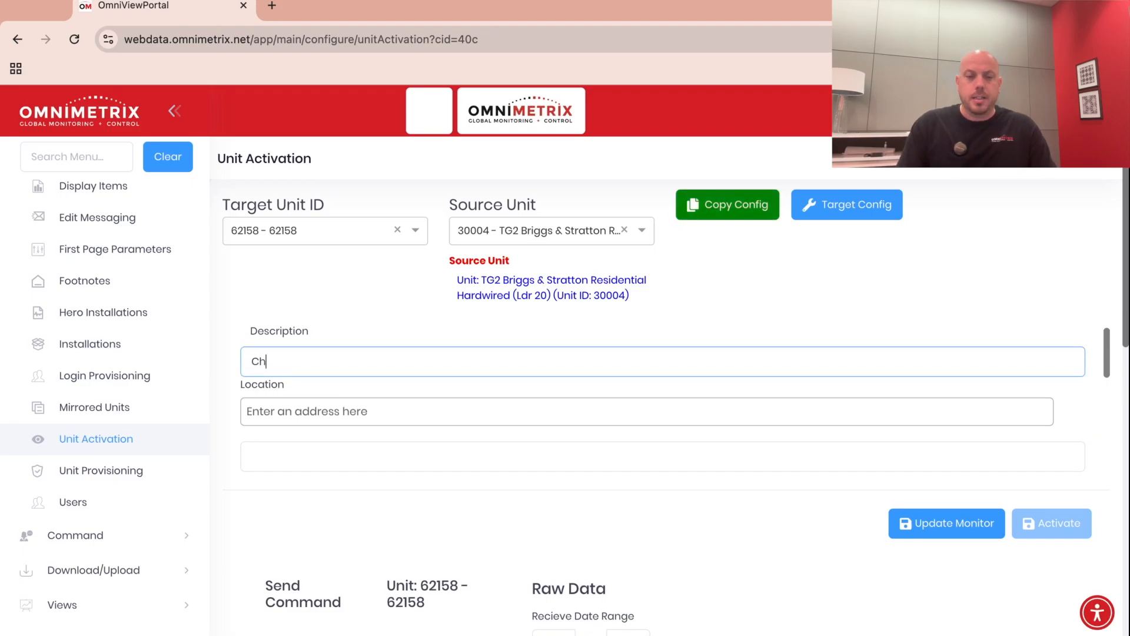
{"action": "type", "text": "ris's Test Unit"}
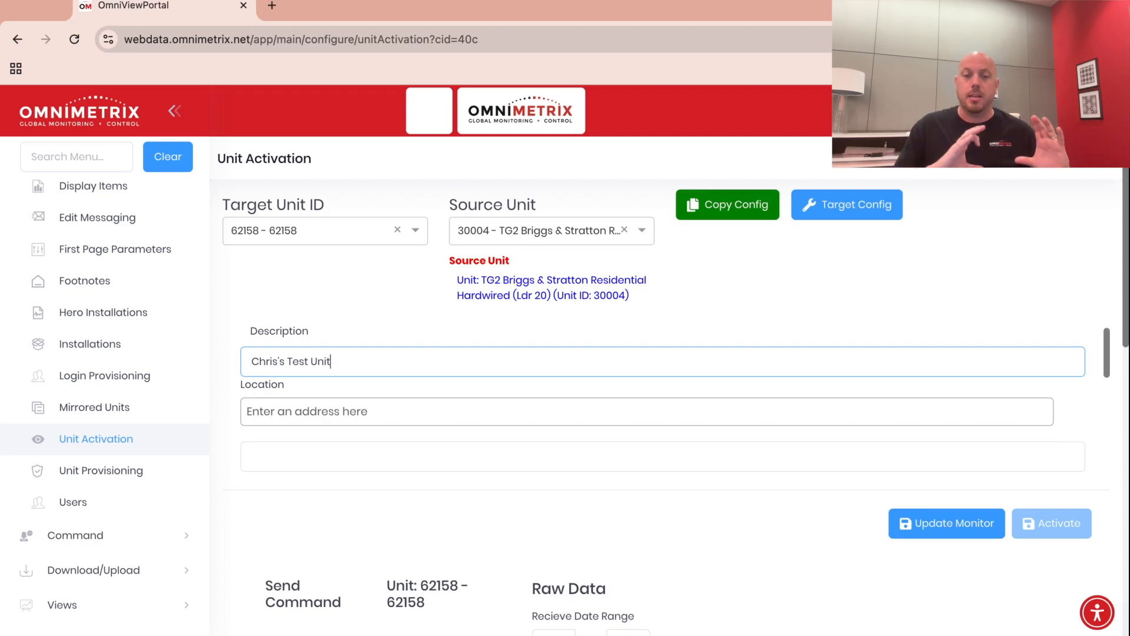
{"action": "left_click", "coordinate": [328, 411]}
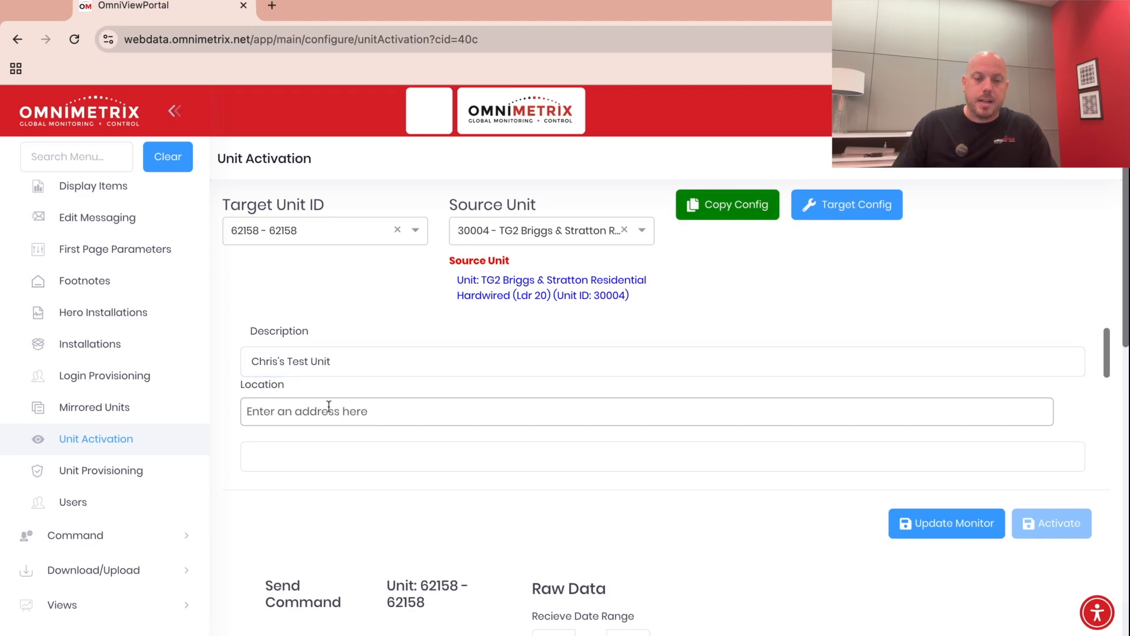
{"action": "type", "text": "412"}
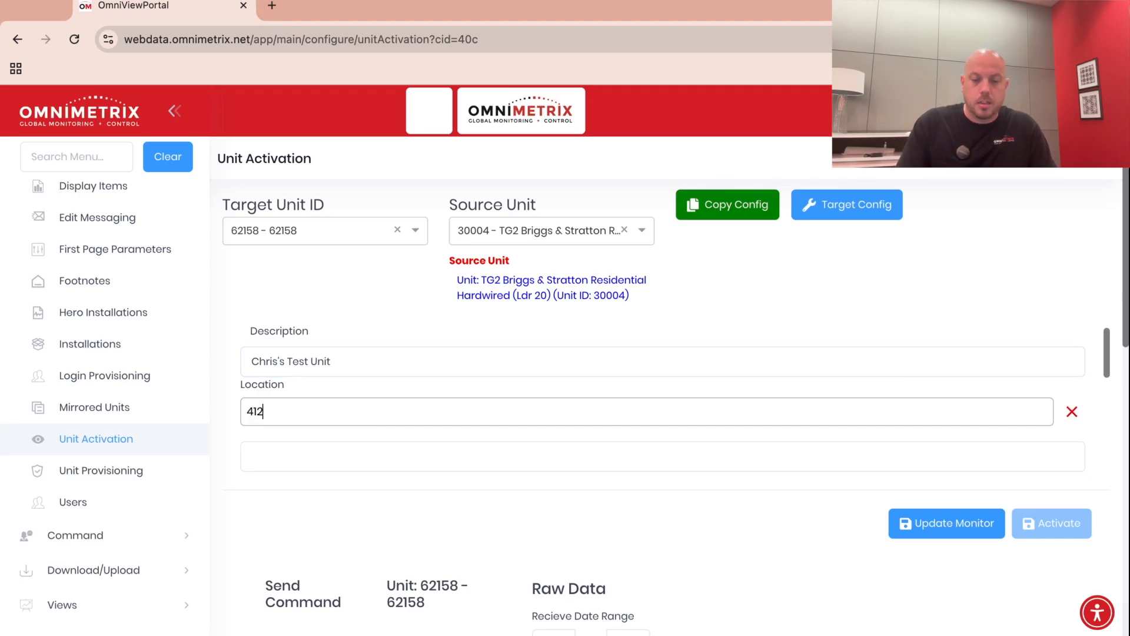
{"action": "type", "text": "5 Ham"}
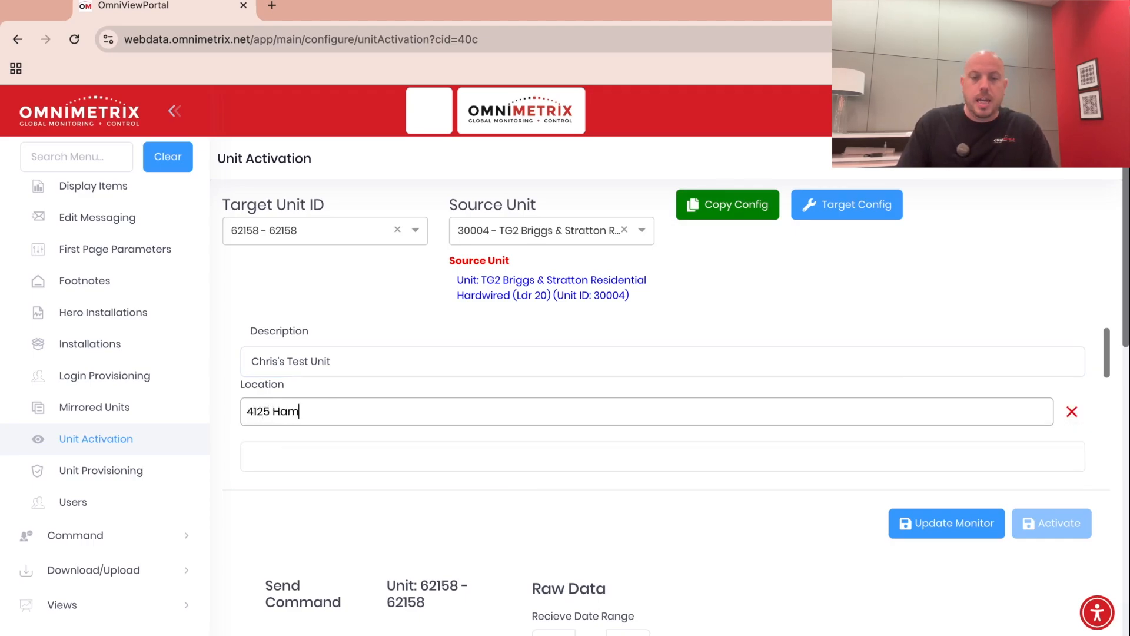
{"action": "type", "text": "il"}
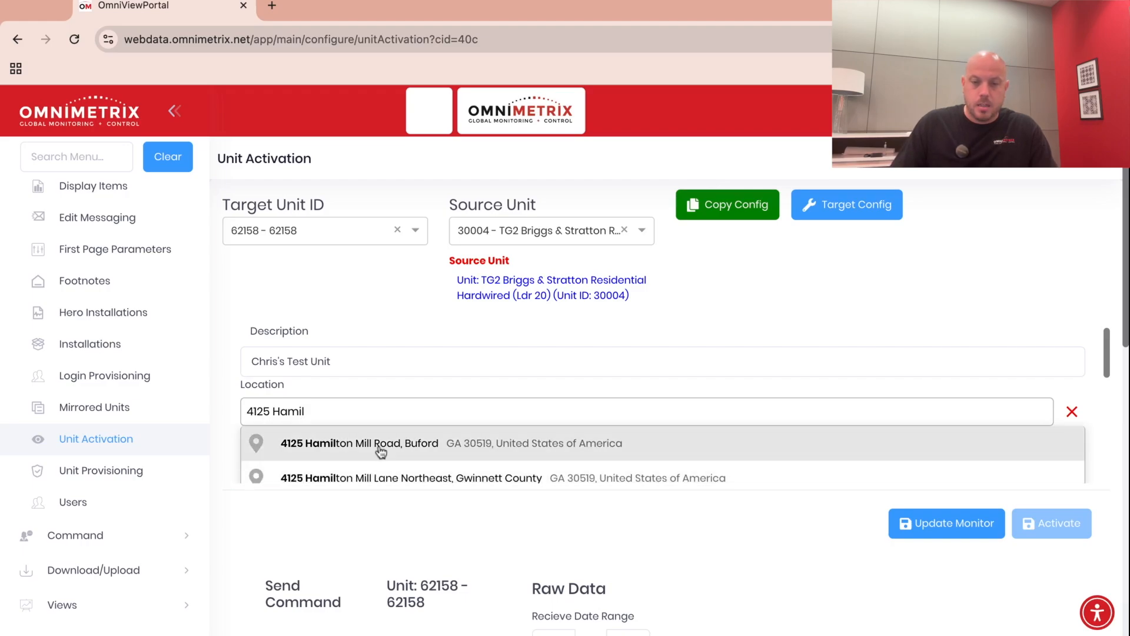
{"action": "left_click", "coordinate": [379, 446]}
{"action": "scroll", "coordinate": [380, 451], "scroll_direction": "down", "scroll_amount": 3}
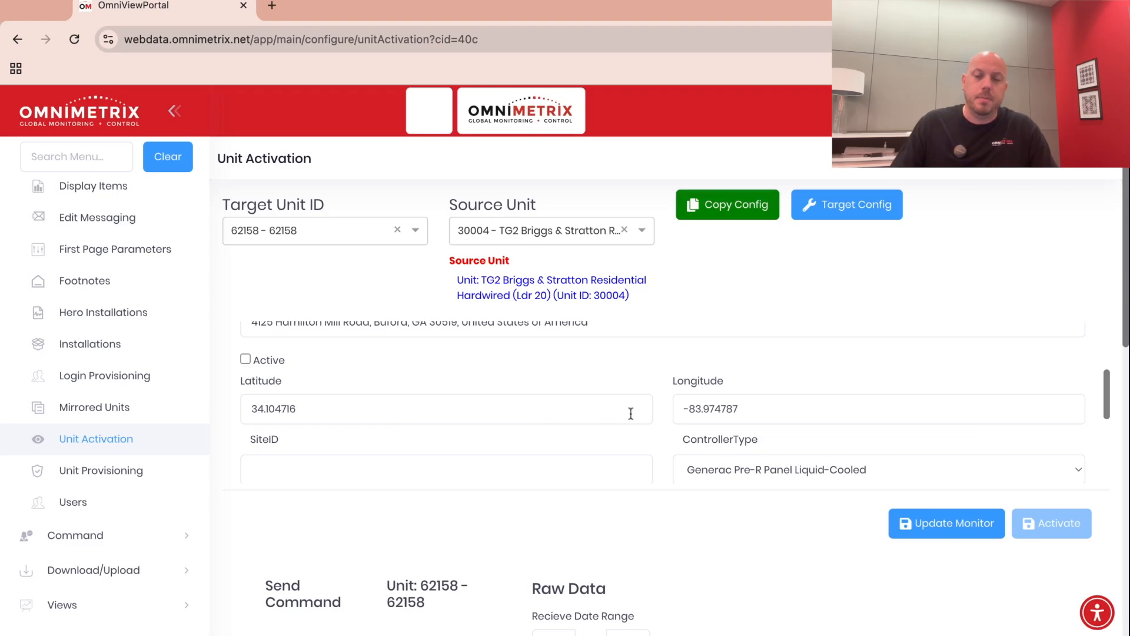
Step: Mark 62158 active with controller Briggs & Stratton GC 1031 / 1032 and Diesel fuel
{"action": "left_click", "coordinate": [245, 360]}
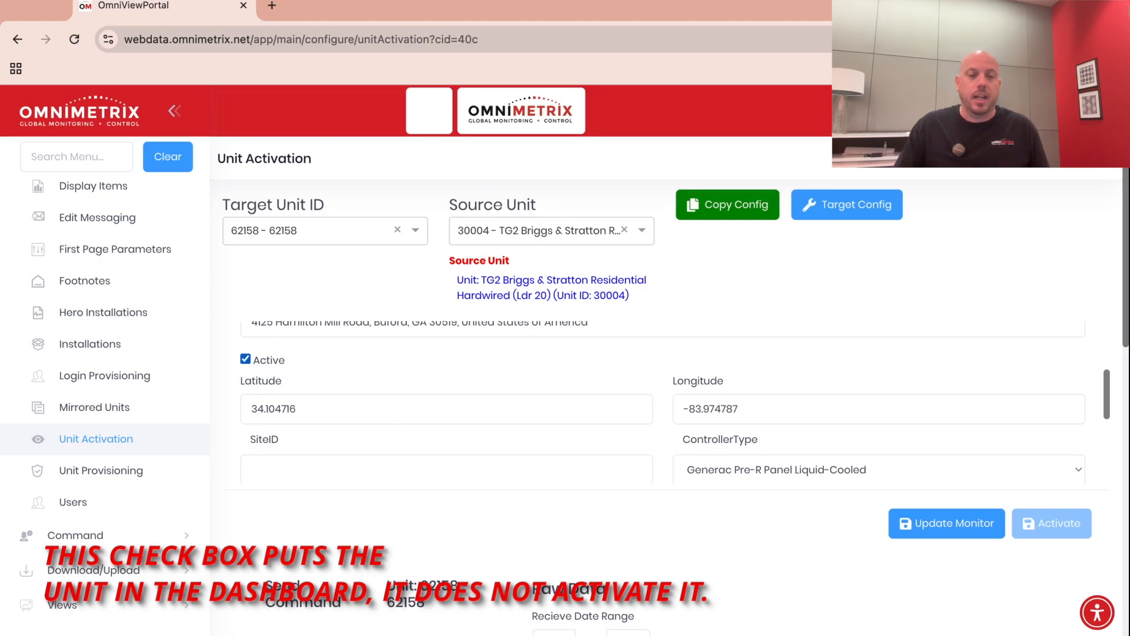
{"action": "scroll", "coordinate": [751, 455], "scroll_direction": "down", "scroll_amount": 1}
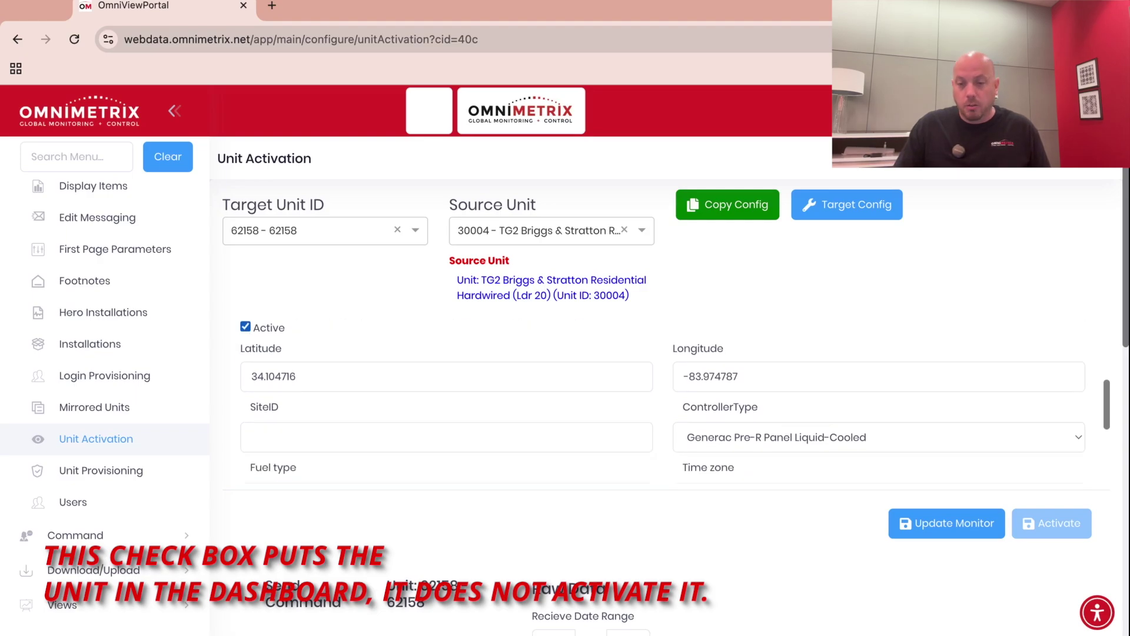
{"action": "left_click", "coordinate": [752, 434]}
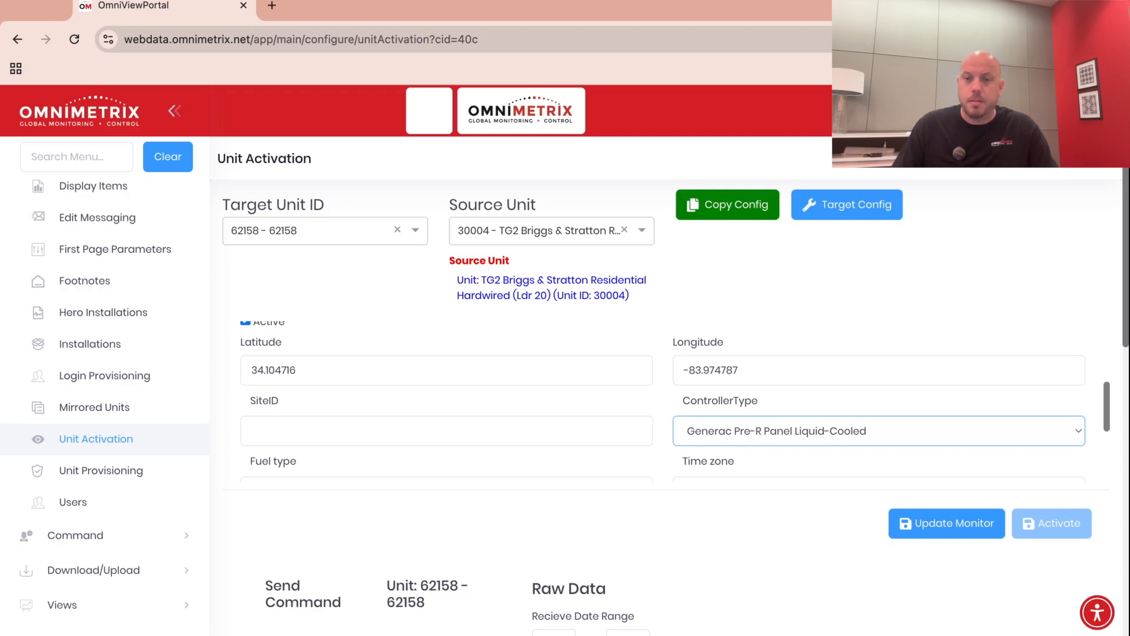
{"action": "key", "text": "Up"}
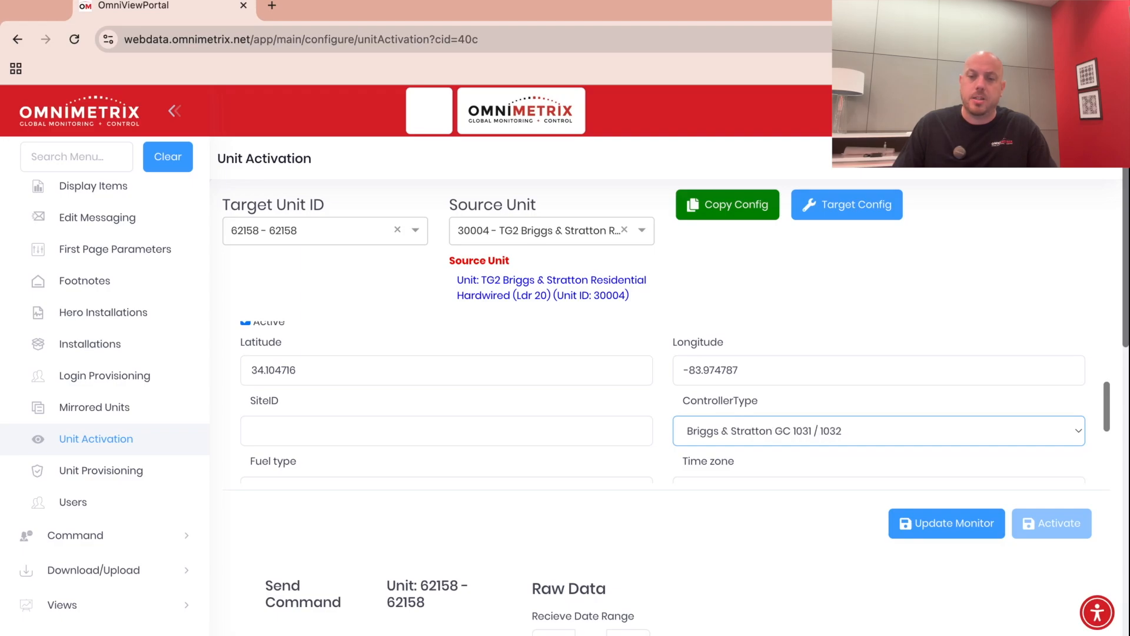
{"action": "scroll", "coordinate": [740, 327], "scroll_direction": "down", "scroll_amount": 2}
{"action": "scroll", "coordinate": [724, 354], "scroll_direction": "down", "scroll_amount": 1}
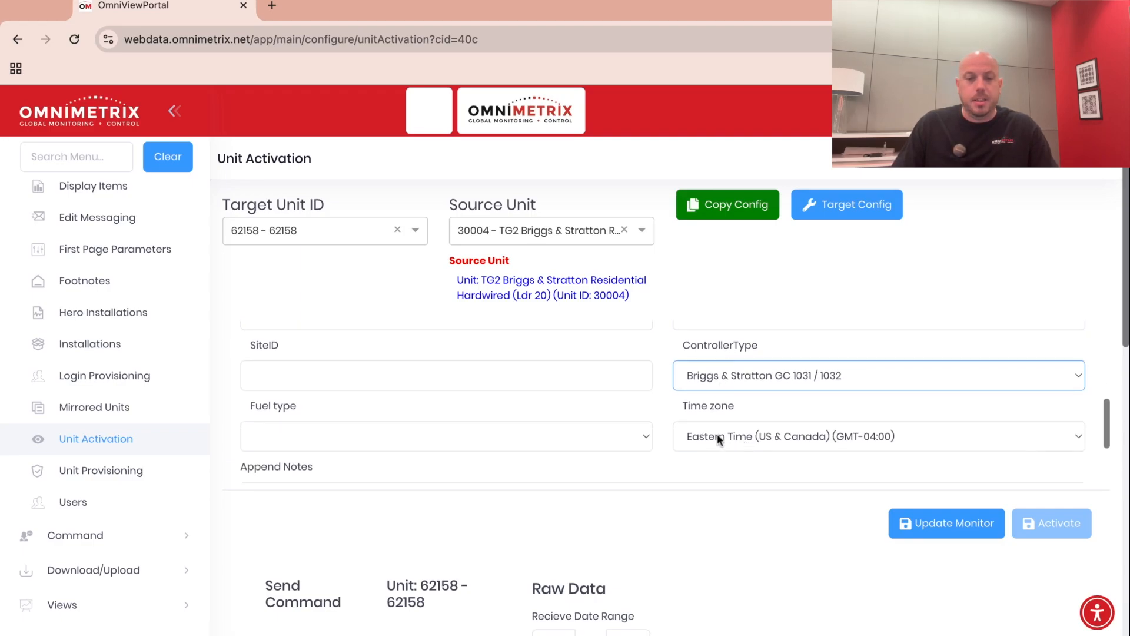
{"action": "left_click", "coordinate": [638, 439]}
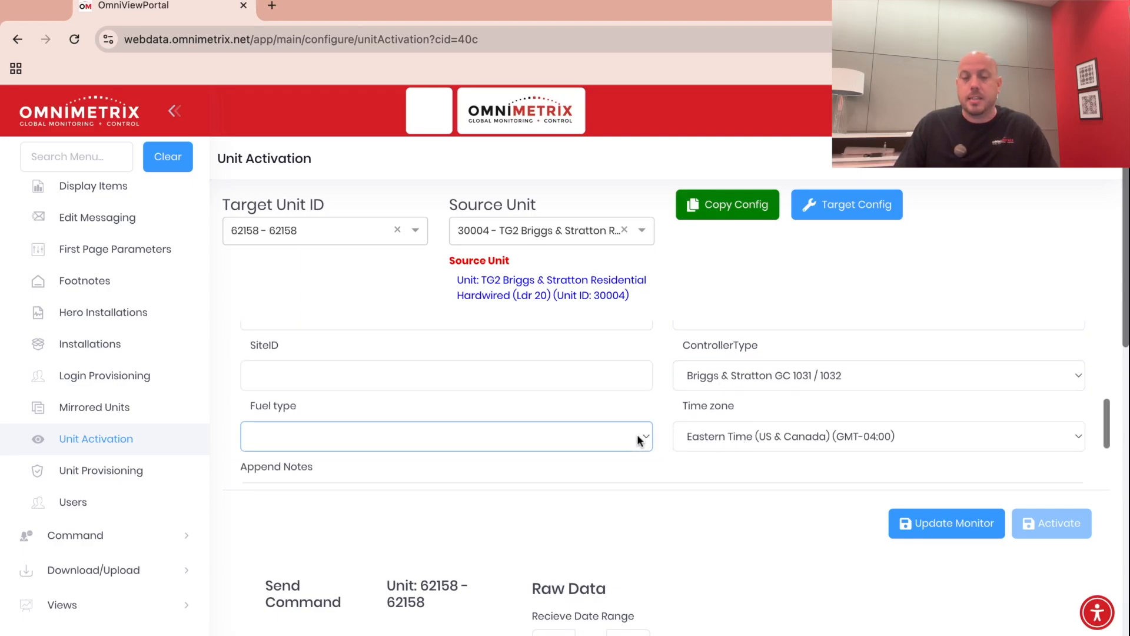
{"action": "key", "text": "Down"}
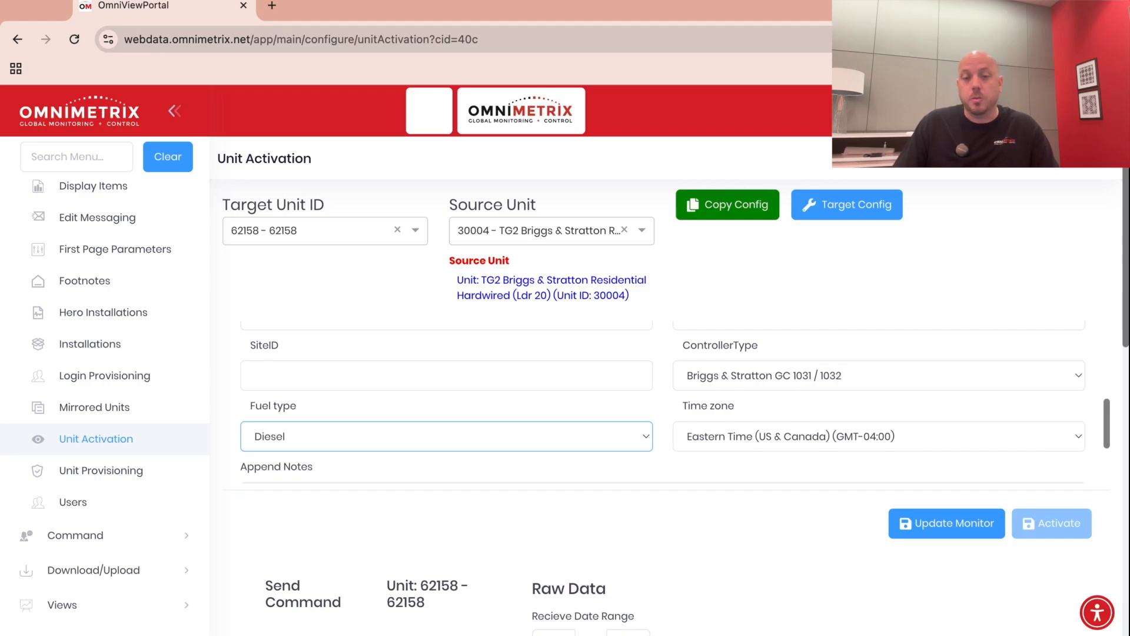
{"action": "scroll", "coordinate": [594, 419], "scroll_direction": "down", "scroll_amount": 2}
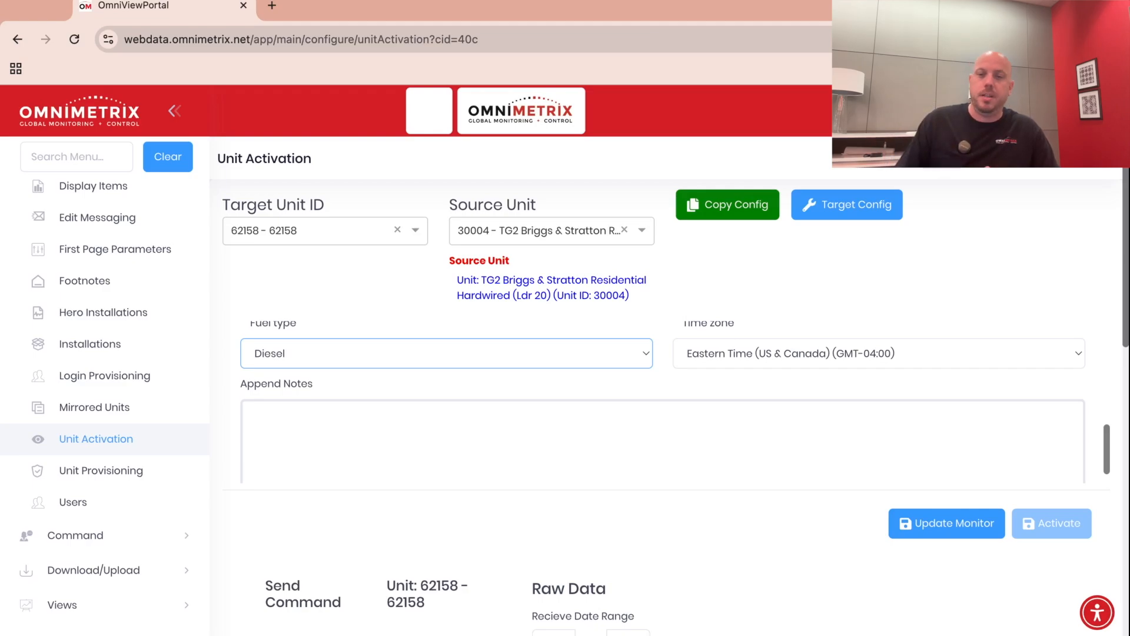
{"action": "scroll", "coordinate": [526, 438], "scroll_direction": "down", "scroll_amount": 1}
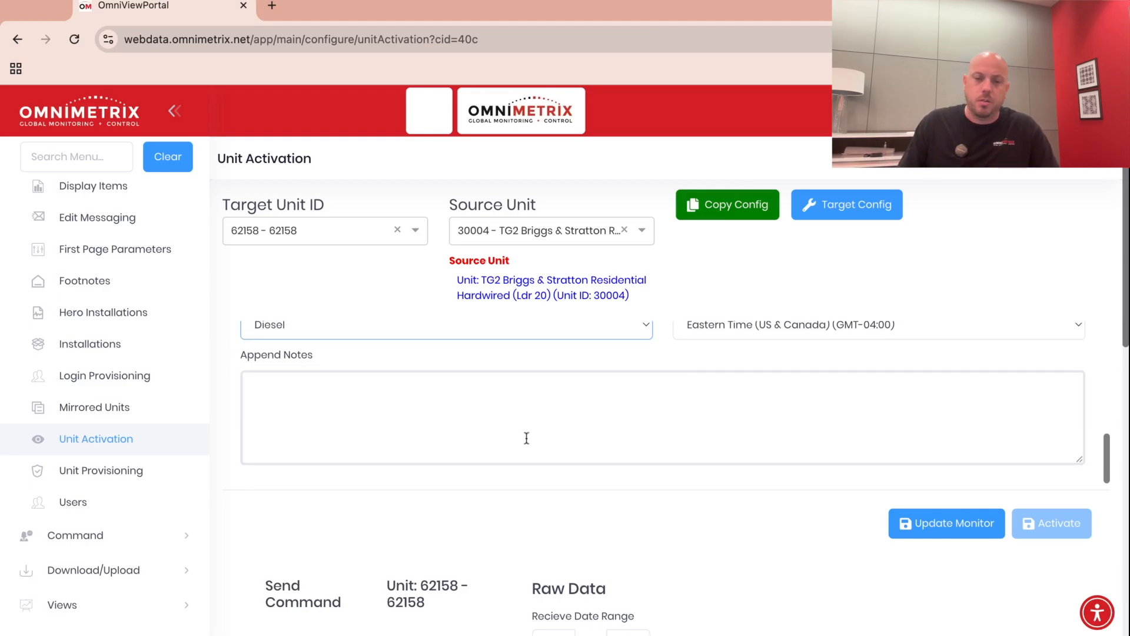
{"action": "scroll", "coordinate": [525, 438], "scroll_direction": "up", "scroll_amount": 4}
{"action": "scroll", "coordinate": [526, 438], "scroll_direction": "up", "scroll_amount": 4}
{"action": "scroll", "coordinate": [525, 438], "scroll_direction": "up", "scroll_amount": 2}
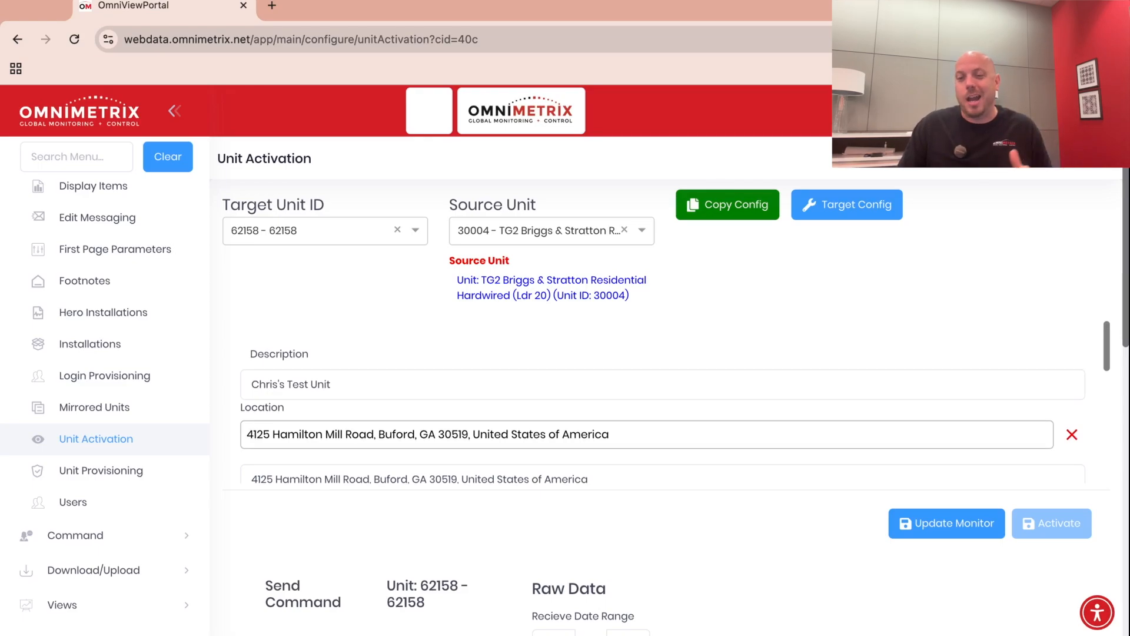
Step: Save 62158 with Update Monitor, acknowledge success, and pick a download command to send
{"action": "left_click", "coordinate": [932, 527]}
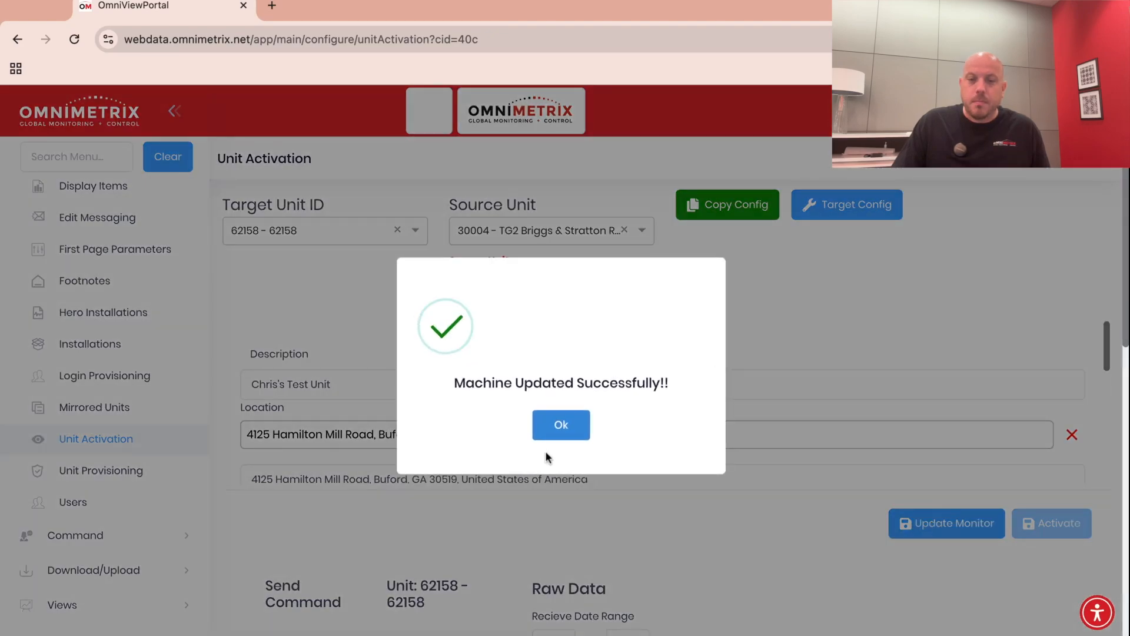
{"action": "left_click", "coordinate": [560, 424]}
{"action": "scroll", "coordinate": [594, 465], "scroll_direction": "down", "scroll_amount": 3}
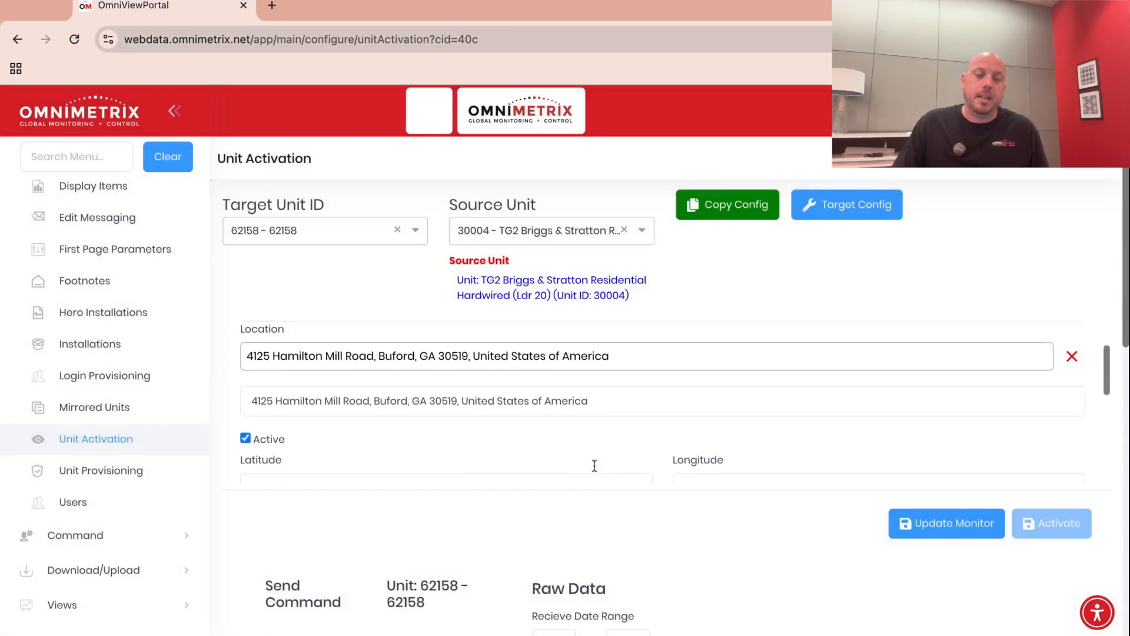
{"action": "scroll", "coordinate": [594, 466], "scroll_direction": "down", "scroll_amount": 3}
{"action": "scroll", "coordinate": [609, 477], "scroll_direction": "down", "scroll_amount": 3}
{"action": "scroll", "coordinate": [633, 508], "scroll_direction": "down", "scroll_amount": 3}
{"action": "scroll", "coordinate": [652, 516], "scroll_direction": "down", "scroll_amount": 3}
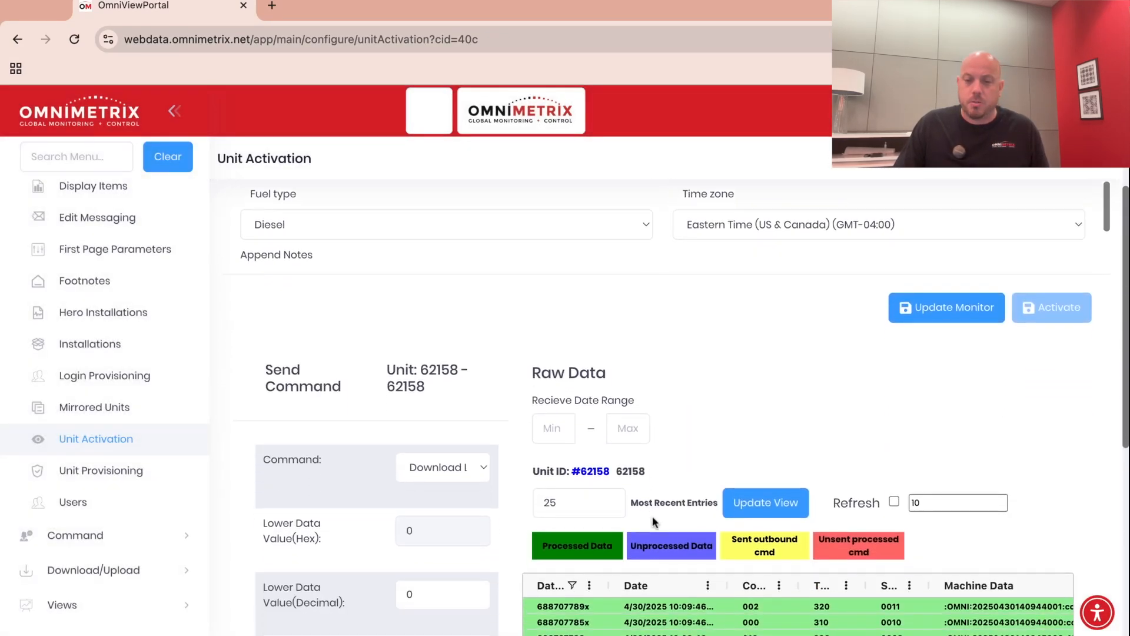
{"action": "scroll", "coordinate": [652, 515], "scroll_direction": "down", "scroll_amount": 3}
{"action": "scroll", "coordinate": [653, 516], "scroll_direction": "down", "scroll_amount": 2}
{"action": "scroll", "coordinate": [652, 516], "scroll_direction": "down", "scroll_amount": 2}
{"action": "scroll", "coordinate": [653, 518], "scroll_direction": "up", "scroll_amount": 4}
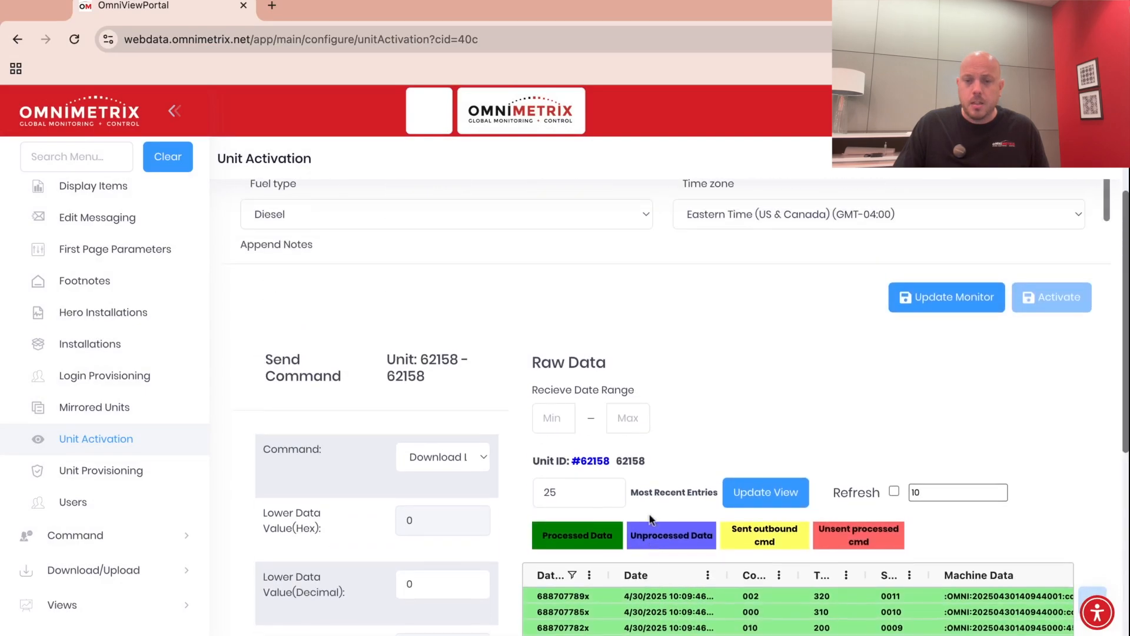
{"action": "scroll", "coordinate": [652, 519], "scroll_direction": "down", "scroll_amount": 3}
{"action": "scroll", "coordinate": [653, 519], "scroll_direction": "down", "scroll_amount": 2}
{"action": "scroll", "coordinate": [671, 510], "scroll_direction": "down", "scroll_amount": 1}
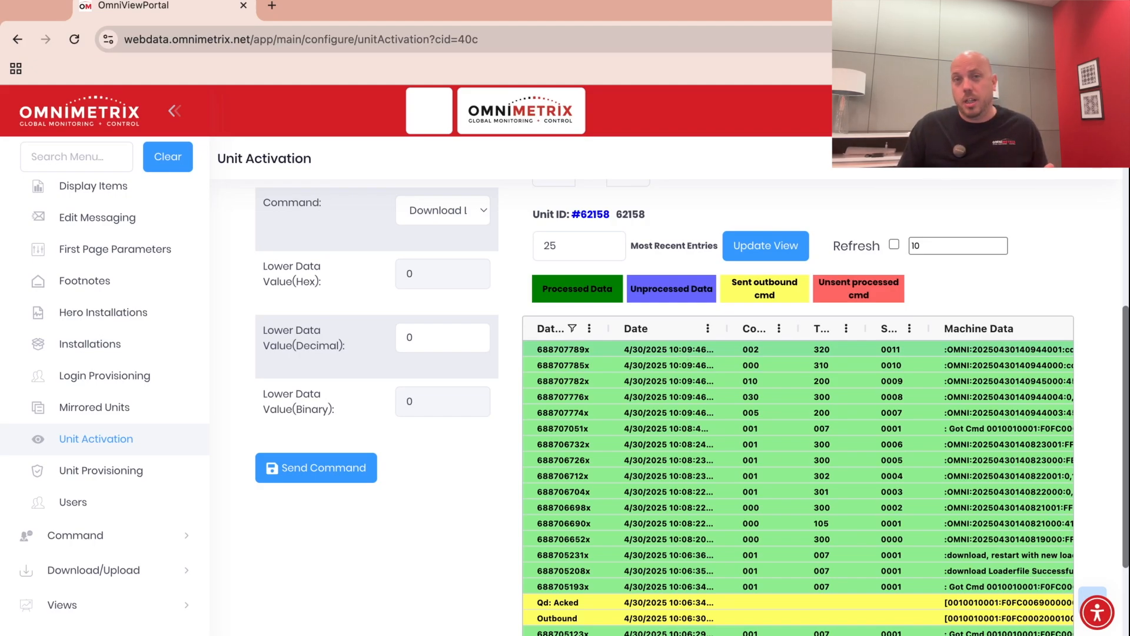
{"action": "left_click", "coordinate": [467, 211]}
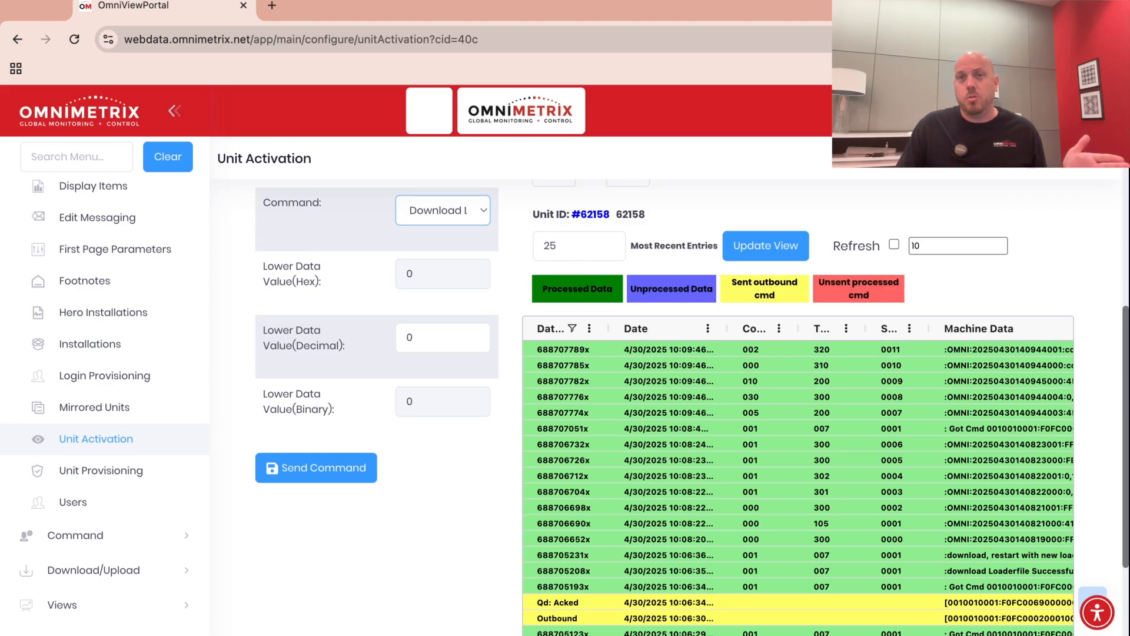
{"action": "scroll", "coordinate": [671, 397], "scroll_direction": "up", "scroll_amount": 5}
{"action": "scroll", "coordinate": [672, 397], "scroll_direction": "up", "scroll_amount": 5}
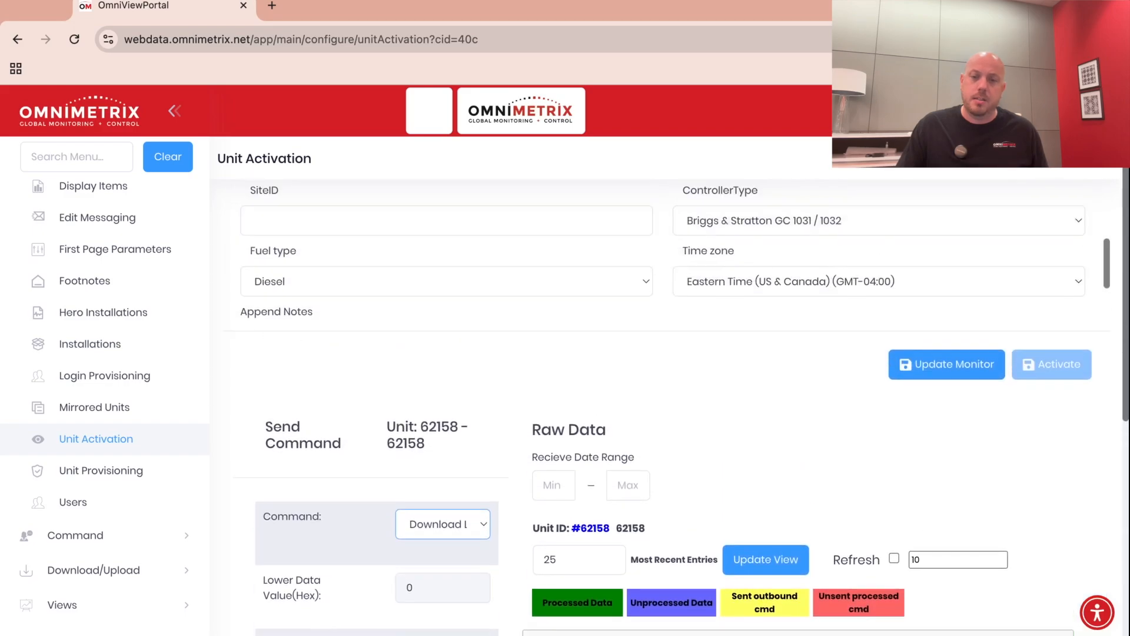
{"action": "scroll", "coordinate": [530, 296], "scroll_direction": "up", "scroll_amount": 3}
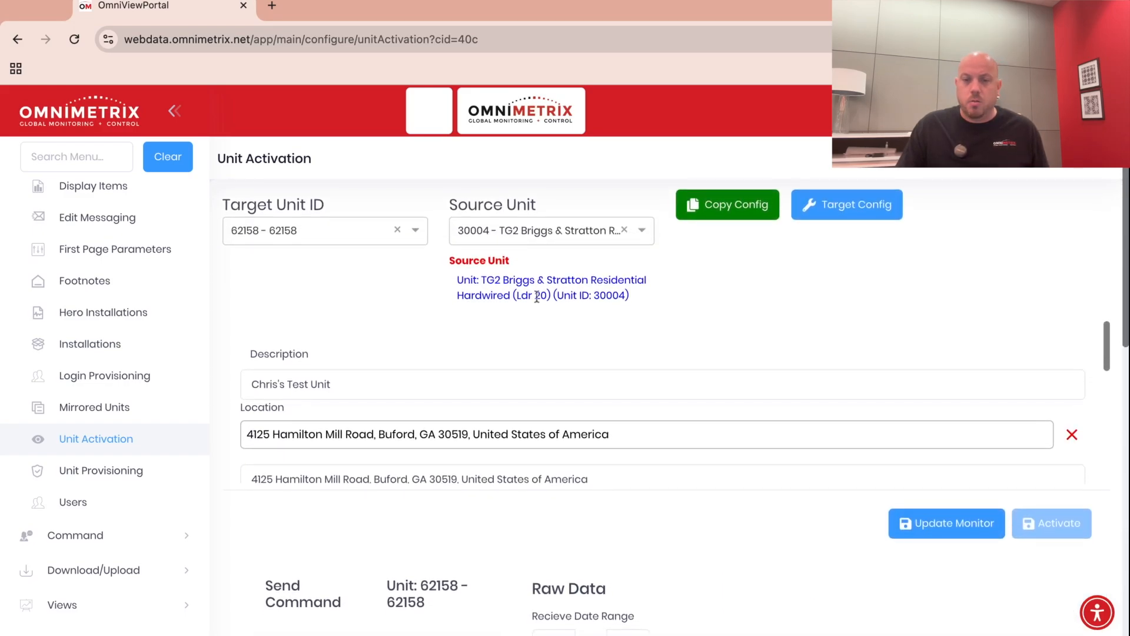
{"action": "scroll", "coordinate": [530, 296], "scroll_direction": "down", "scroll_amount": 8}
{"action": "scroll", "coordinate": [529, 296], "scroll_direction": "down", "scroll_amount": 5}
{"action": "scroll", "coordinate": [494, 283], "scroll_direction": "up", "scroll_amount": 3}
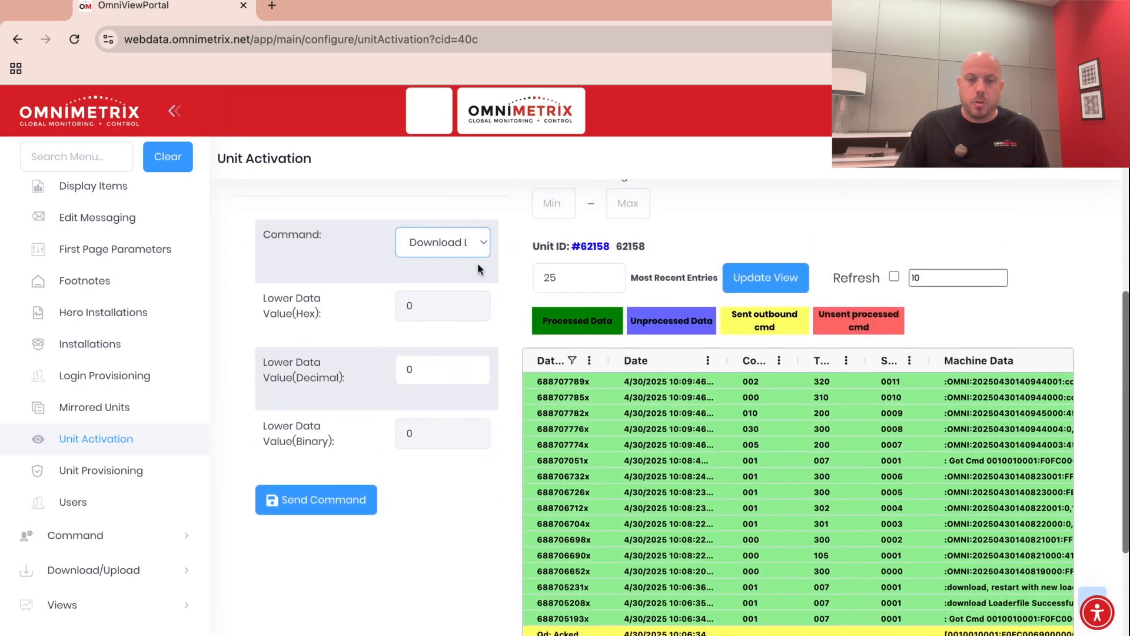
Step: Send 62158 a command with lower data value 20 and enable automatic raw-data refresh
{"action": "left_click", "coordinate": [409, 368]}
{"action": "type", "text": "20"}
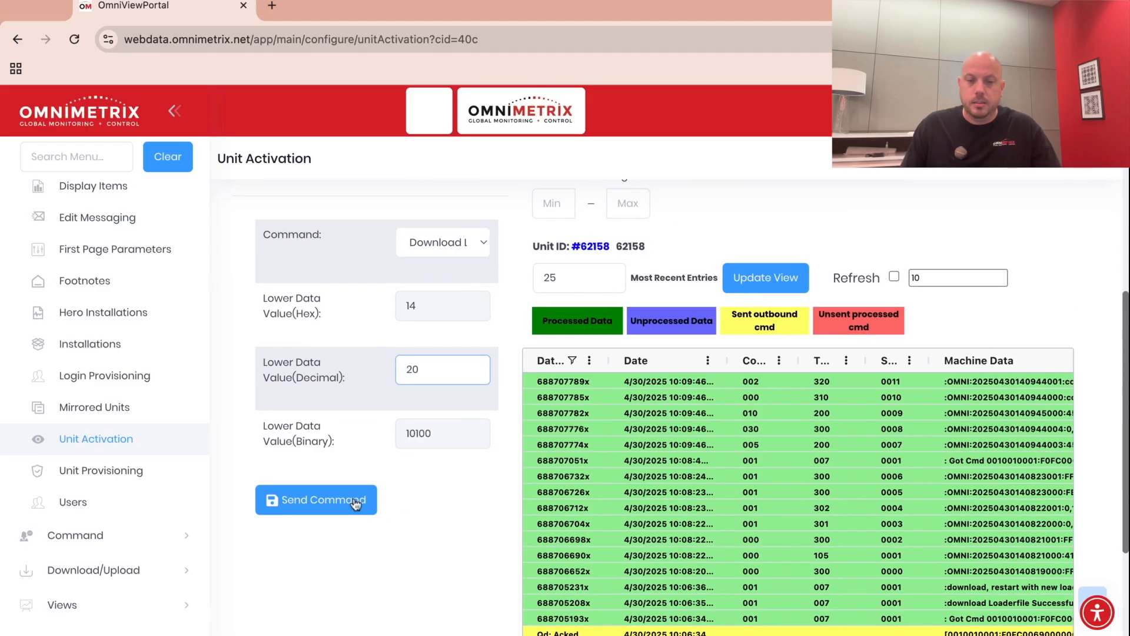
{"action": "left_click", "coordinate": [356, 502]}
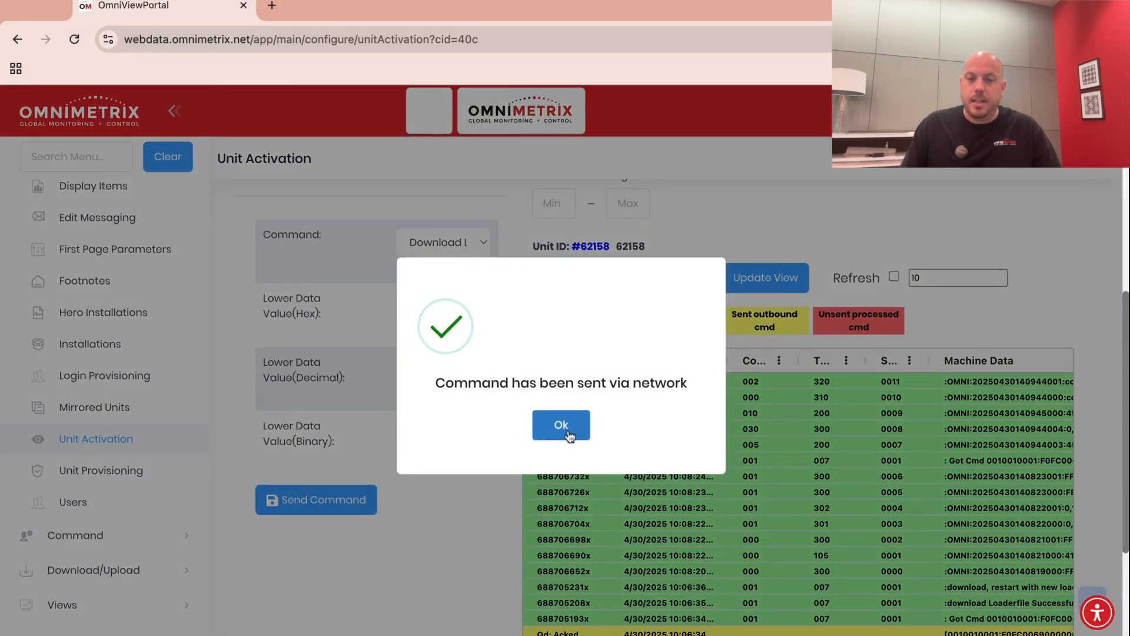
{"action": "left_click", "coordinate": [560, 426]}
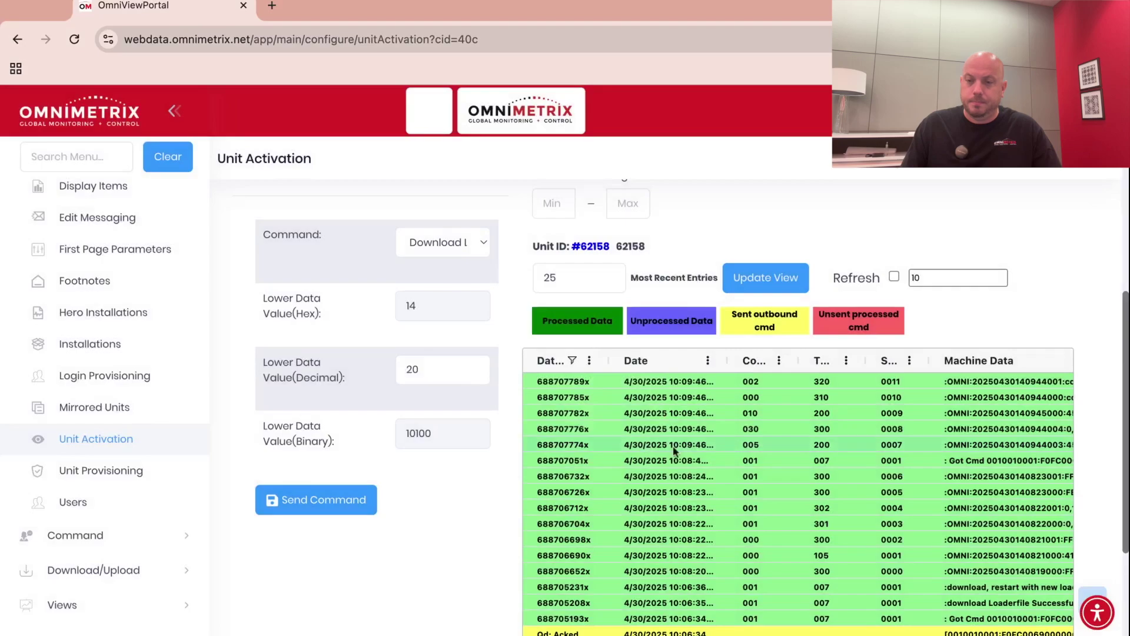
{"action": "left_click", "coordinate": [895, 278]}
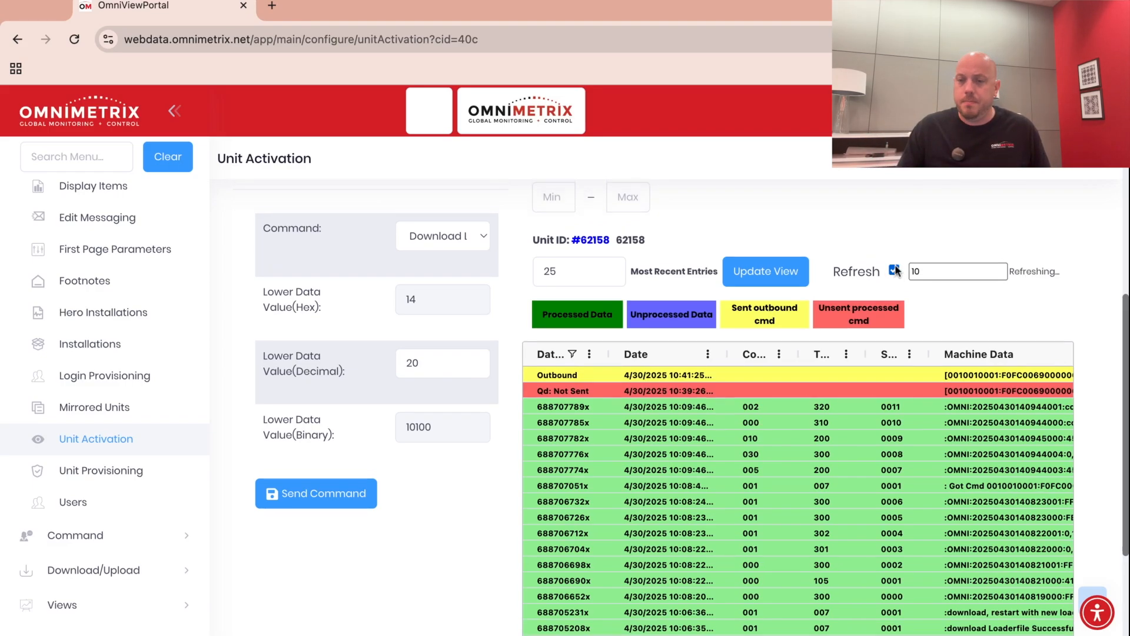
{"action": "scroll", "coordinate": [895, 271], "scroll_direction": "up", "scroll_amount": 4}
{"action": "scroll", "coordinate": [895, 271], "scroll_direction": "up", "scroll_amount": 1}
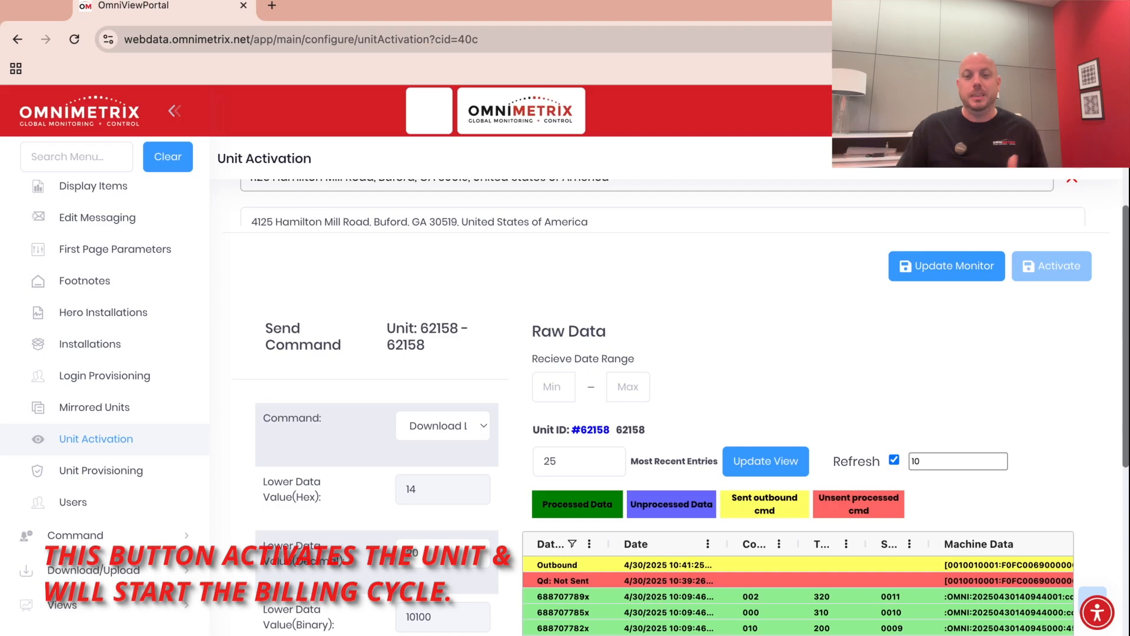
{"action": "scroll", "coordinate": [950, 373], "scroll_direction": "down", "scroll_amount": 3}
{"action": "scroll", "coordinate": [951, 373], "scroll_direction": "down", "scroll_amount": 3}
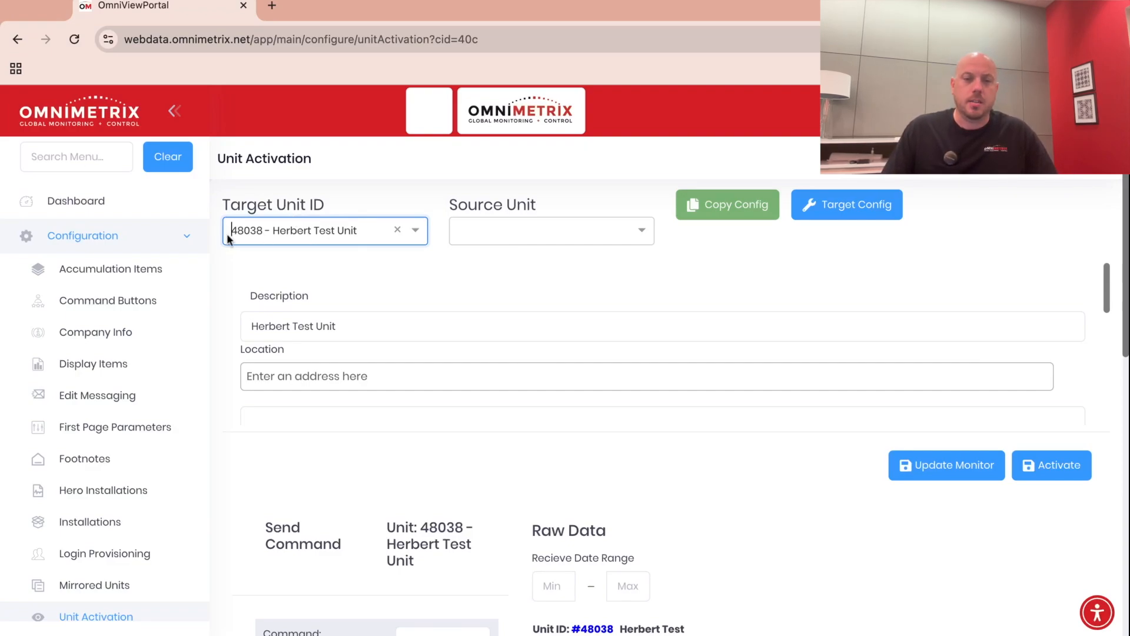
Step: Copy source unit 1675, TGPro Cummins PCC3100 Hardwired, onto 48038 and acknowledge the success
{"action": "left_click", "coordinate": [643, 235]}
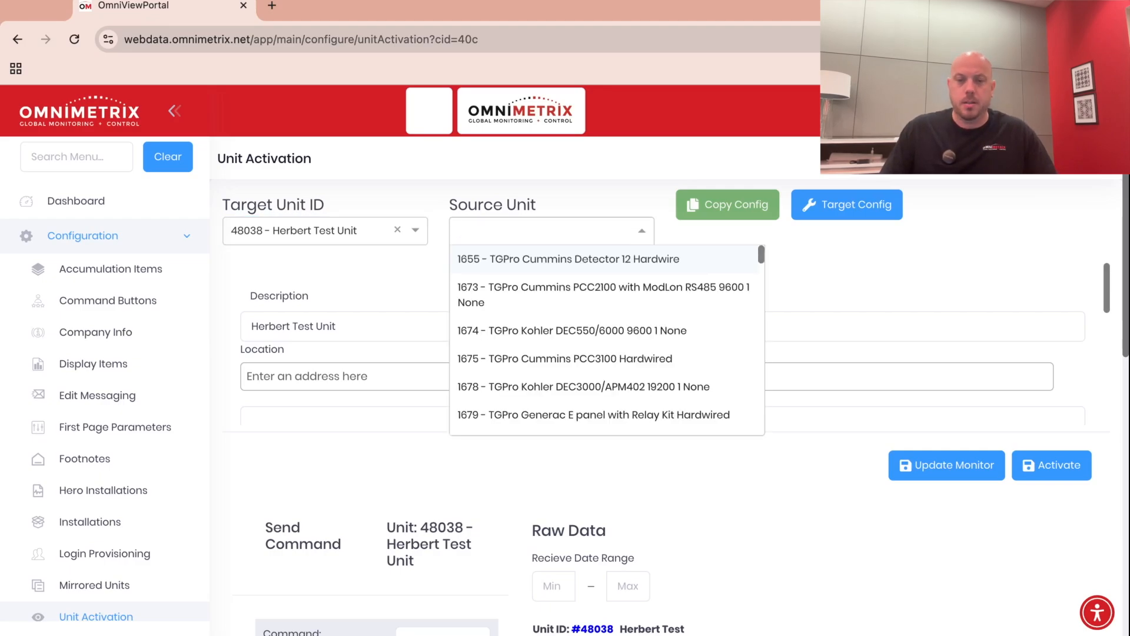
{"action": "type", "text": "TGpro Br"}
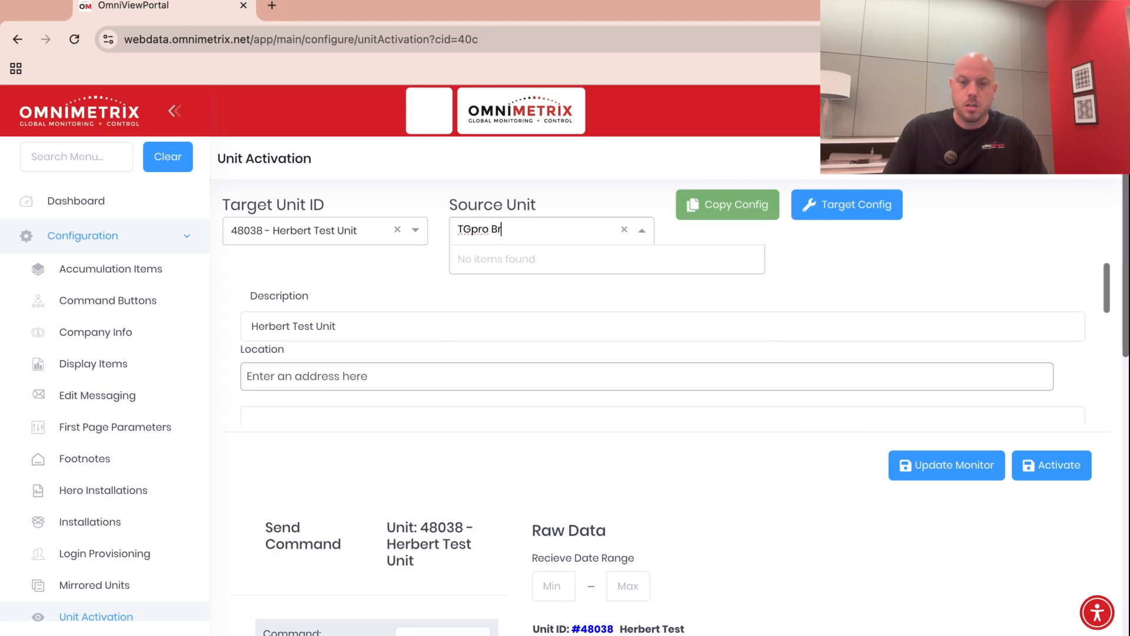
{"action": "key", "text": "BackSpace"}
{"action": "key", "text": "BackSpace"}
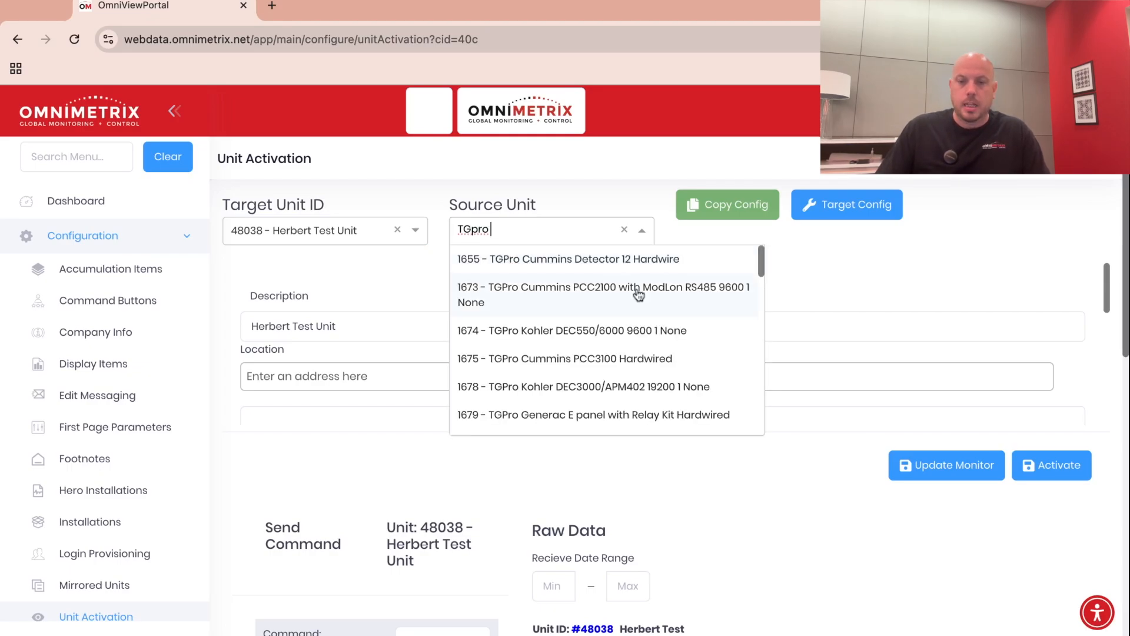
{"action": "left_click", "coordinate": [631, 360]}
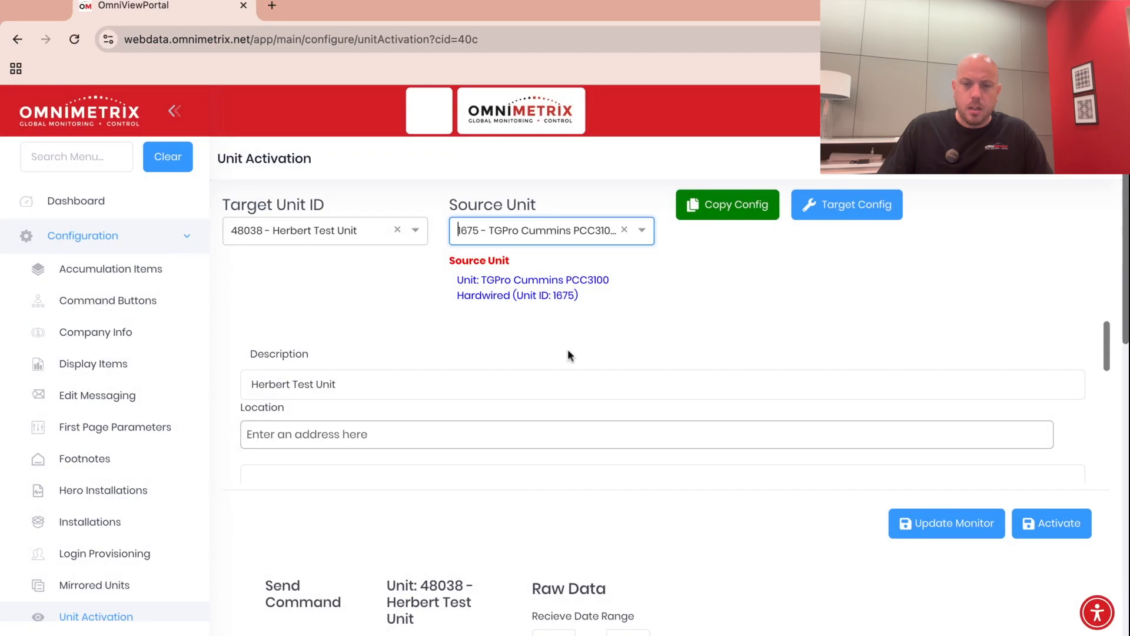
{"action": "left_click", "coordinate": [726, 204]}
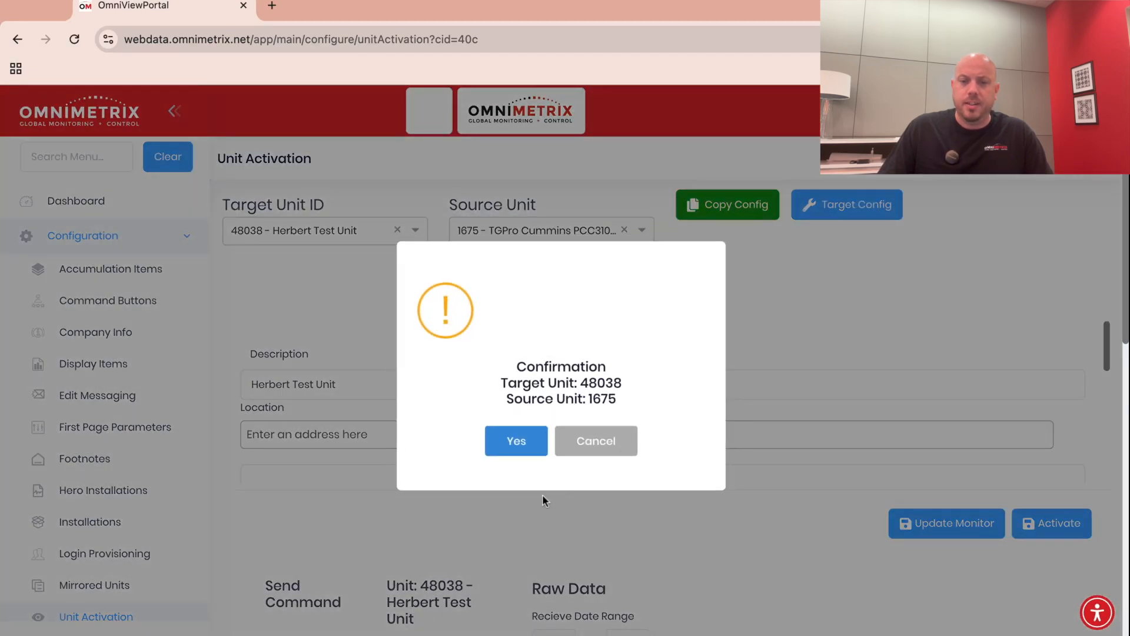
{"action": "left_click", "coordinate": [532, 437]}
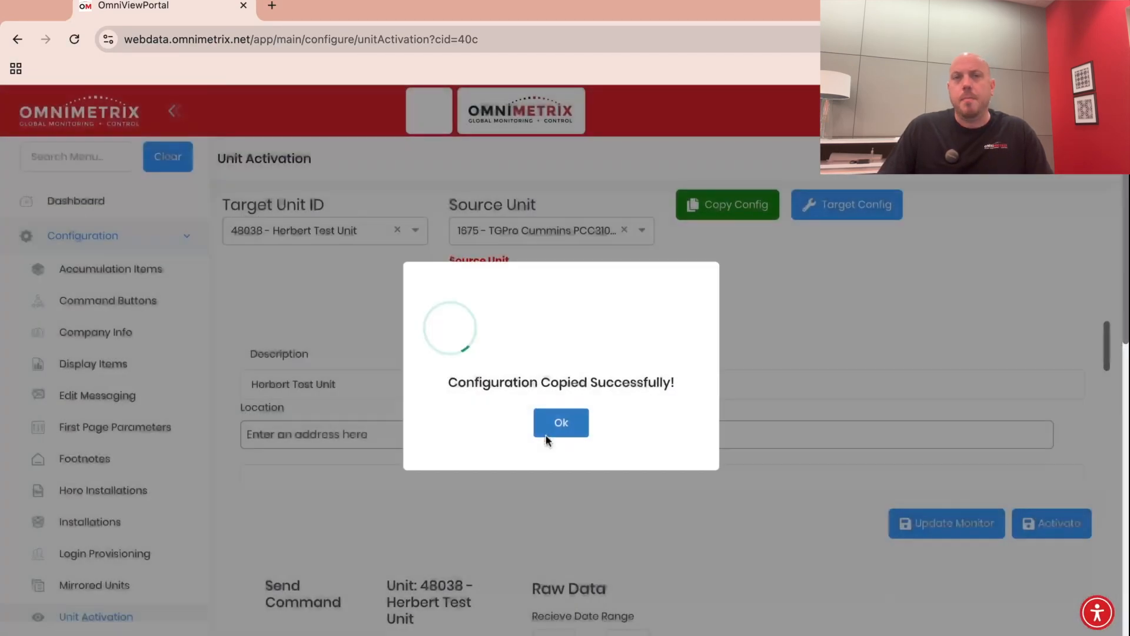
{"action": "left_click", "coordinate": [557, 429]}
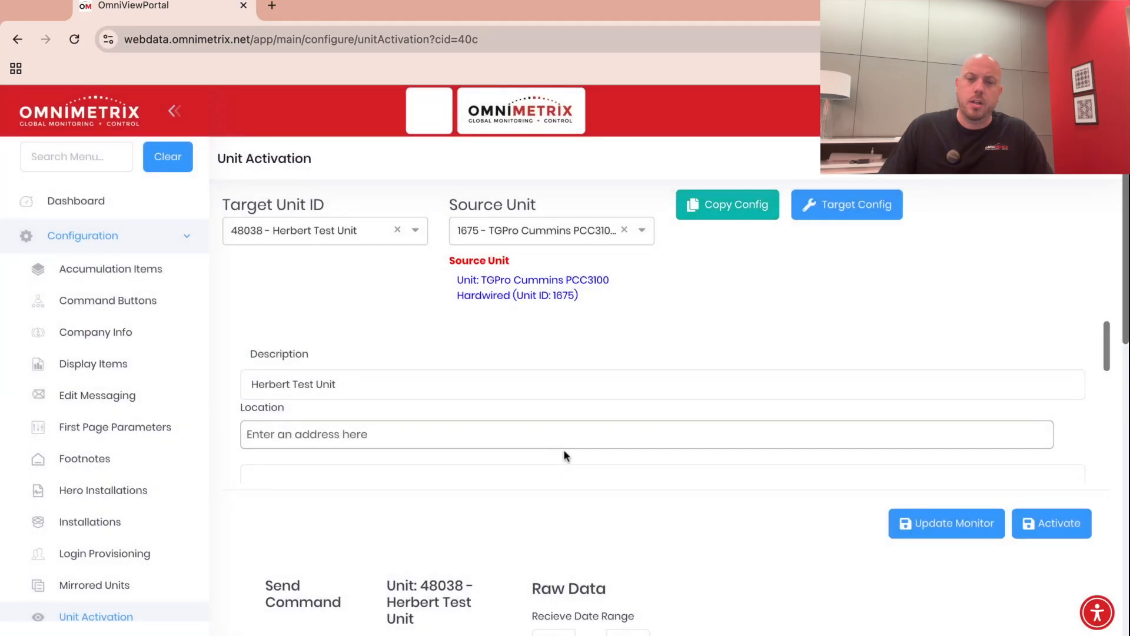
{"action": "scroll", "coordinate": [538, 497], "scroll_direction": "down", "scroll_amount": 5}
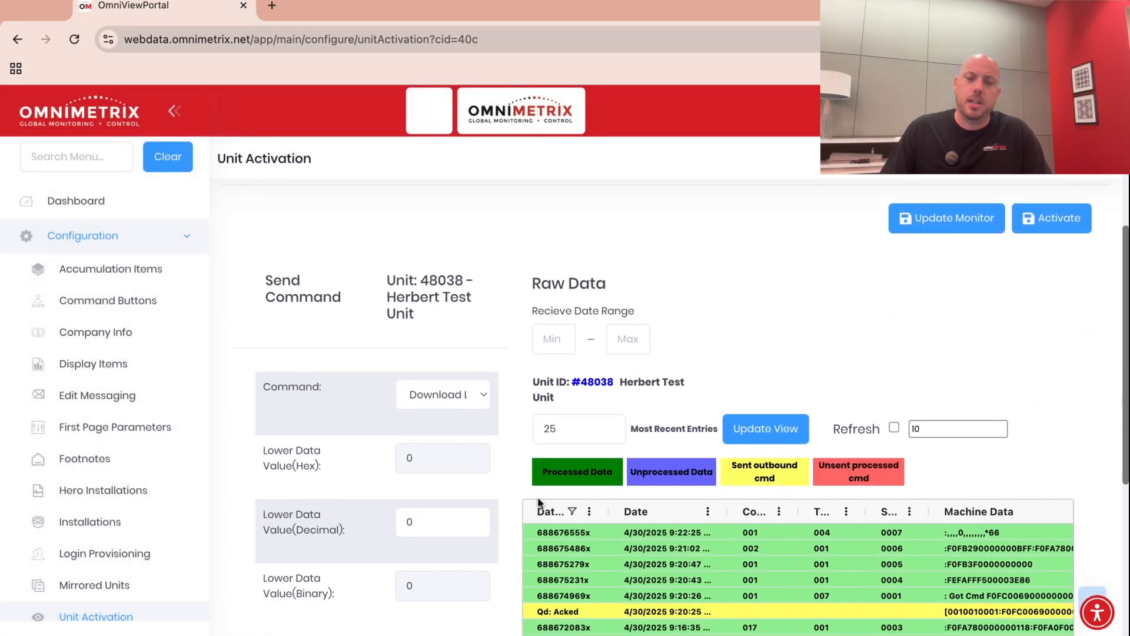
{"action": "scroll", "coordinate": [538, 497], "scroll_direction": "down", "scroll_amount": 5}
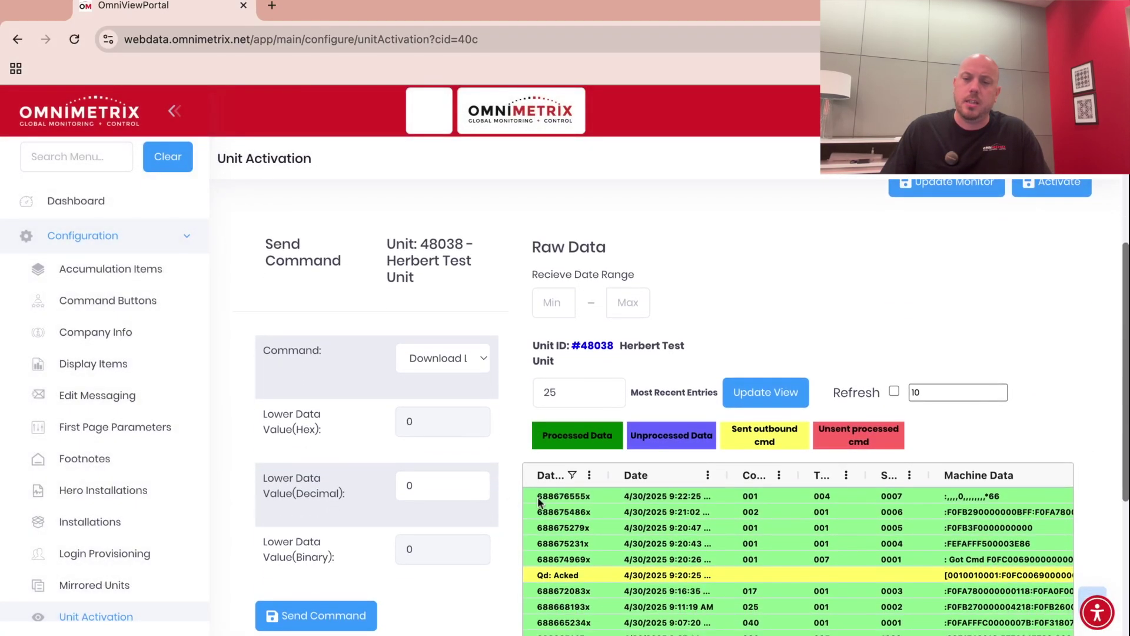
Step: Enable automatic refresh of unit 48038's raw data feed
{"action": "left_click", "coordinate": [896, 392]}
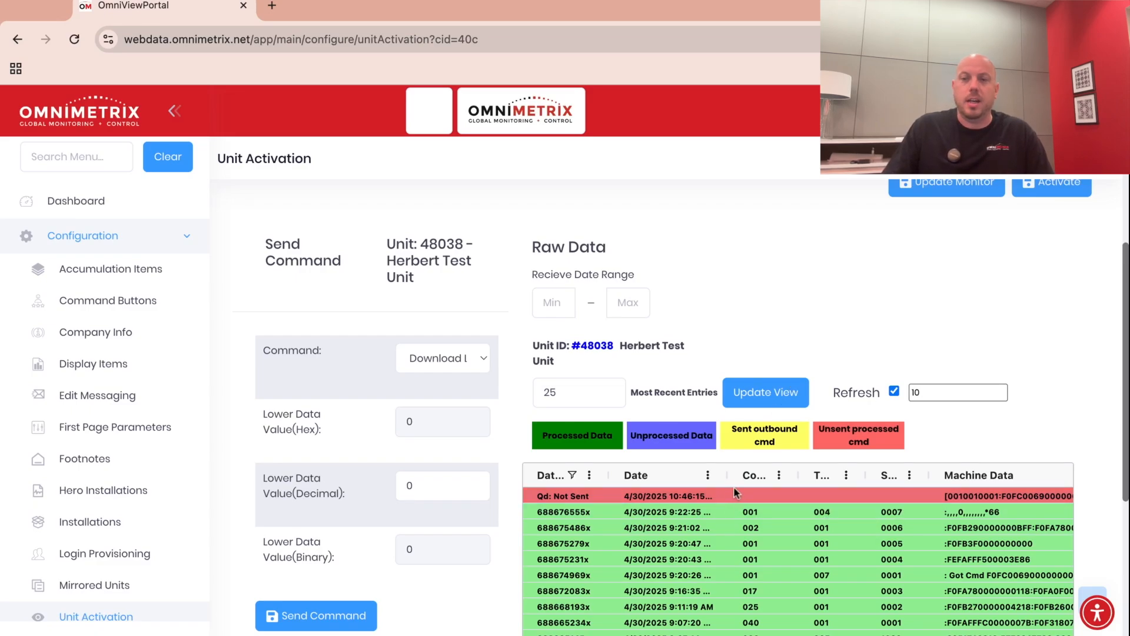
{"action": "scroll", "coordinate": [729, 314], "scroll_direction": "up", "scroll_amount": 5}
{"action": "scroll", "coordinate": [732, 327], "scroll_direction": "up", "scroll_amount": 3}
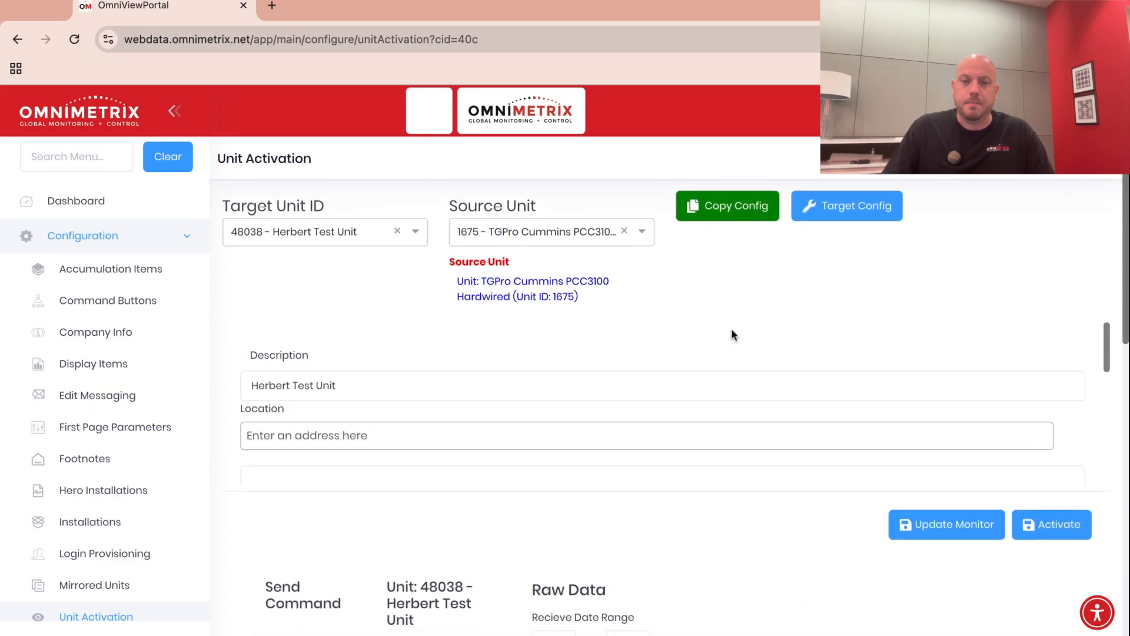
Step: Adjust the description and set 48038's location to Hamilton Mill Road, Buford
{"action": "double_click", "coordinate": [485, 384]}
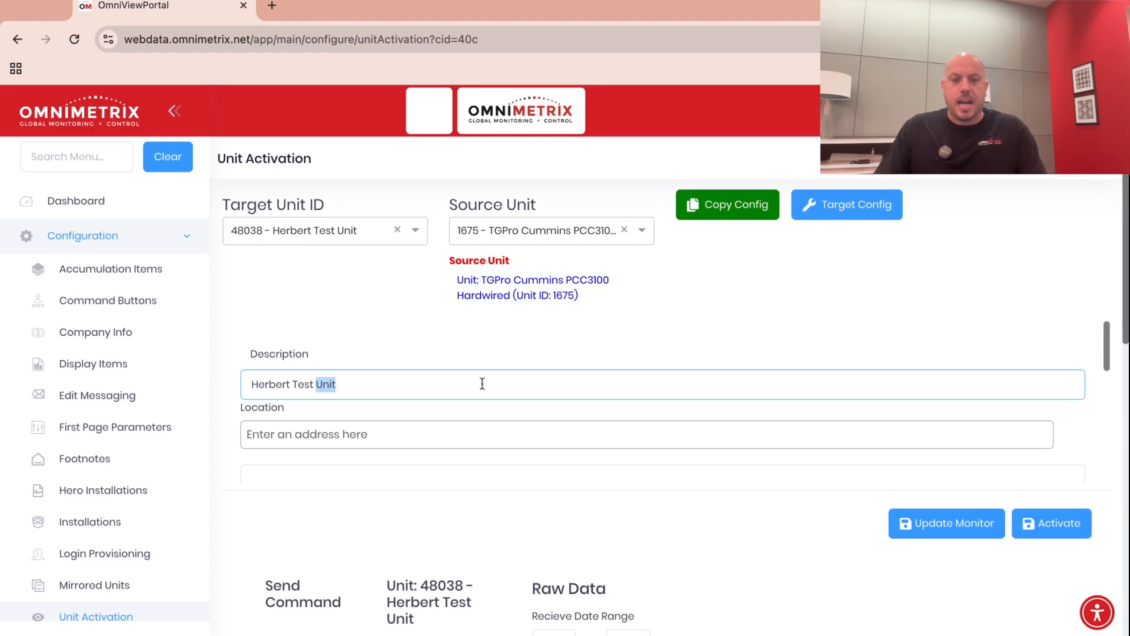
{"action": "left_click", "coordinate": [309, 398]}
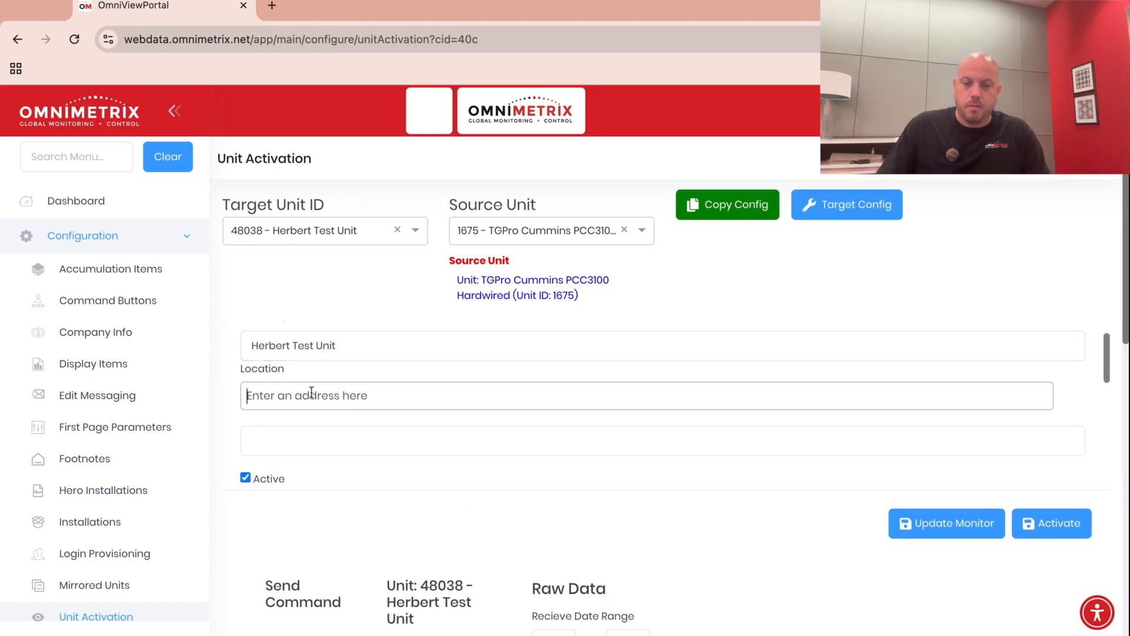
{"action": "type", "text": "4125 "}
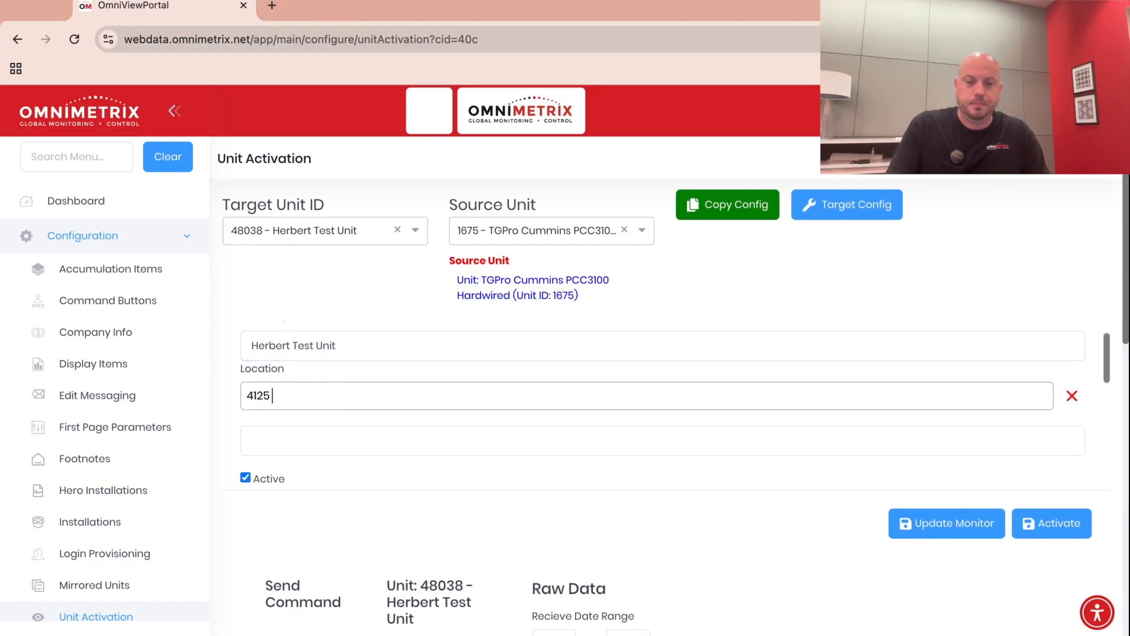
{"action": "type", "text": "Hamilt"}
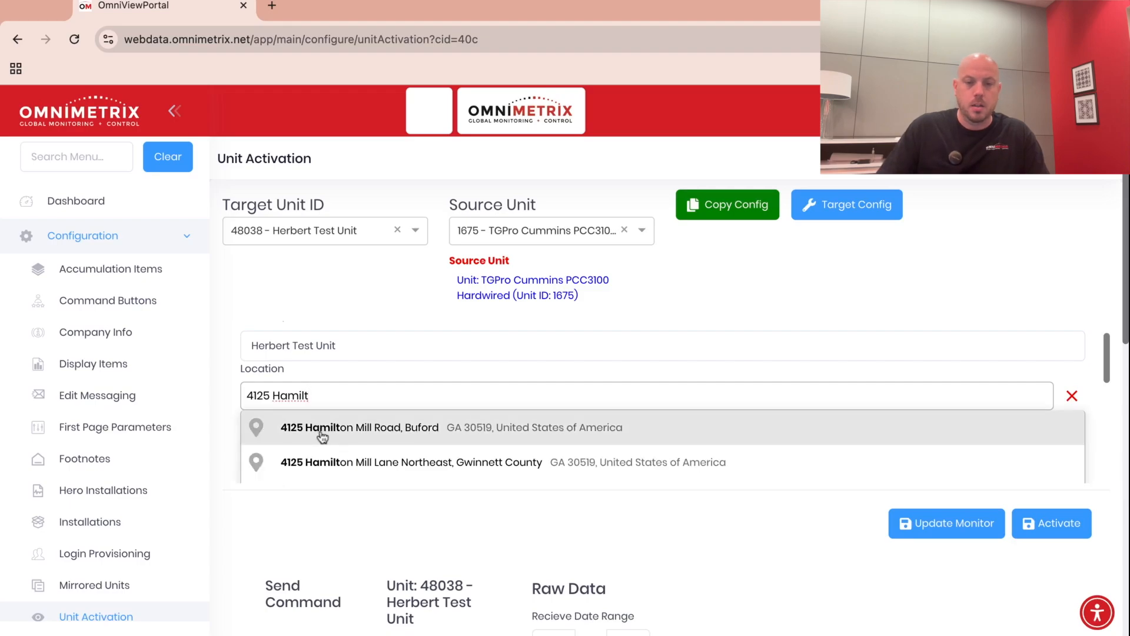
{"action": "left_click", "coordinate": [323, 428]}
{"action": "scroll", "coordinate": [352, 430], "scroll_direction": "down", "scroll_amount": 3}
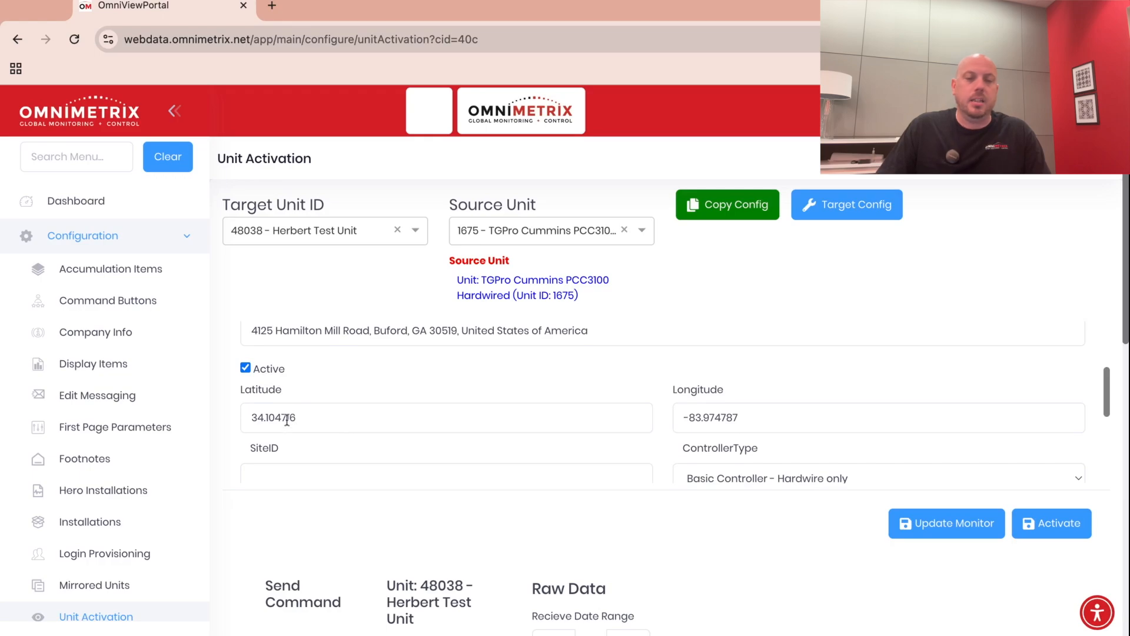
{"action": "scroll", "coordinate": [755, 424], "scroll_direction": "down", "scroll_amount": 2}
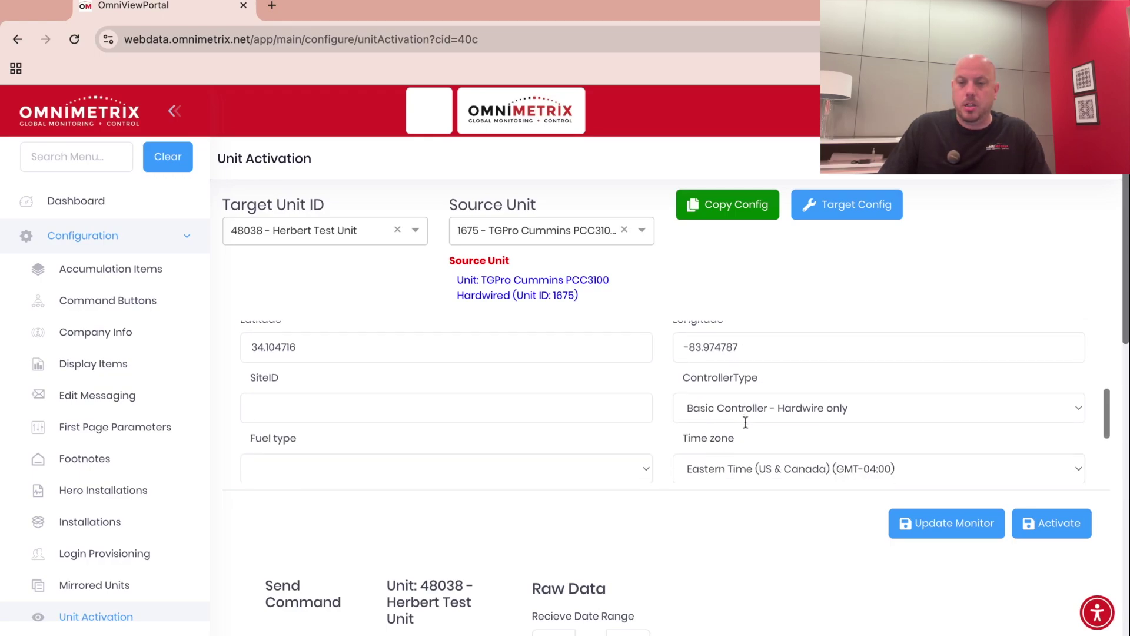
Step: Set controller Cummins PCC 3100, Diesel fuel, add the 'Activating Unit 4/30' note and save with Update Monitor
{"action": "left_click", "coordinate": [810, 408]}
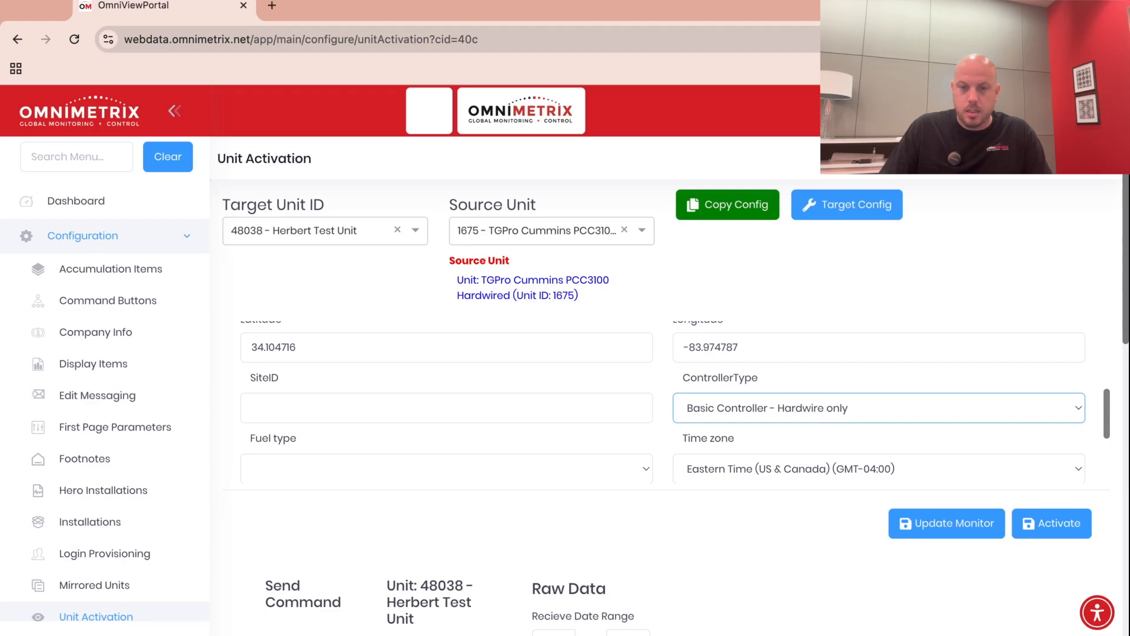
{"action": "left_click", "coordinate": [725, 538]}
{"action": "scroll", "coordinate": [707, 442], "scroll_direction": "down", "scroll_amount": 1}
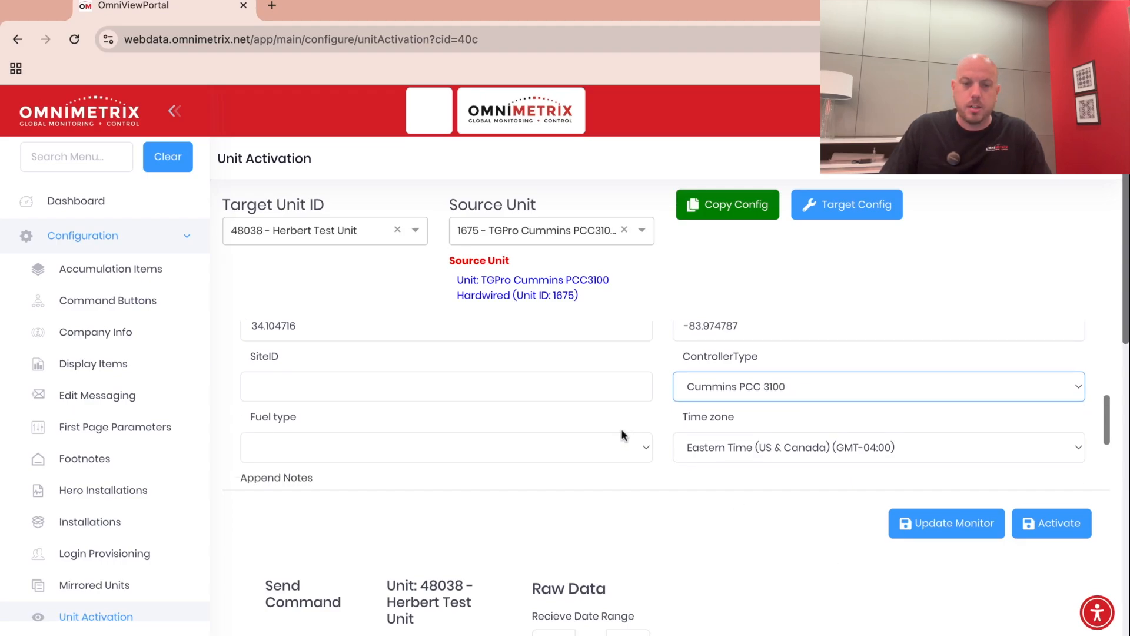
{"action": "left_click", "coordinate": [636, 445]}
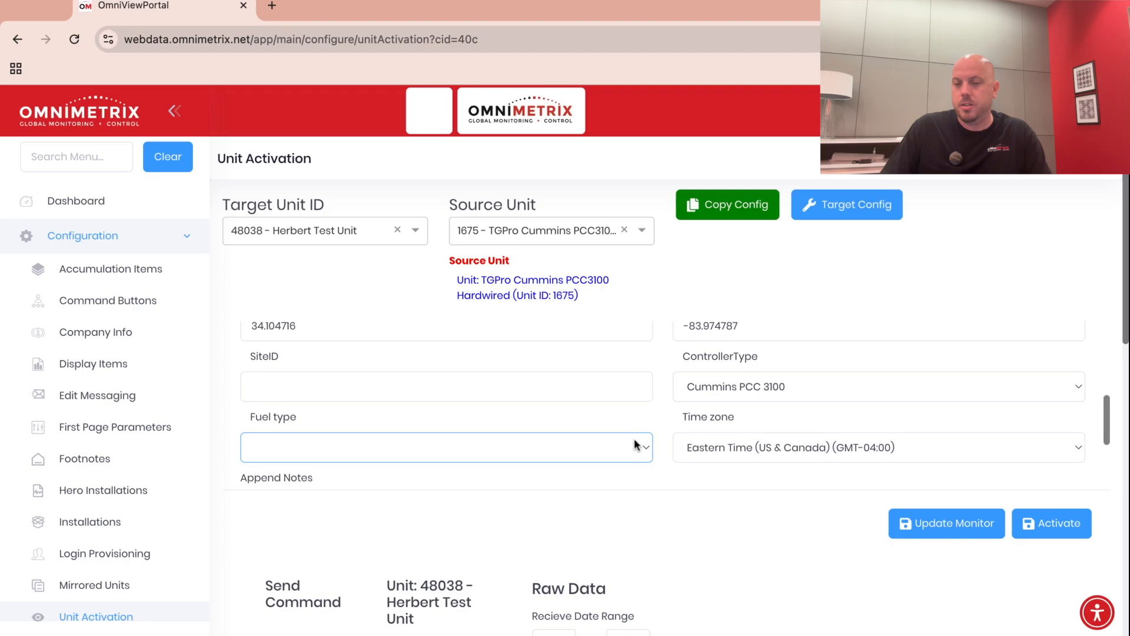
{"action": "key", "text": "d"}
{"action": "scroll", "coordinate": [668, 421], "scroll_direction": "down", "scroll_amount": 2}
{"action": "left_click", "coordinate": [648, 430]}
{"action": "type", "text": "Activating Unit 4/3"}
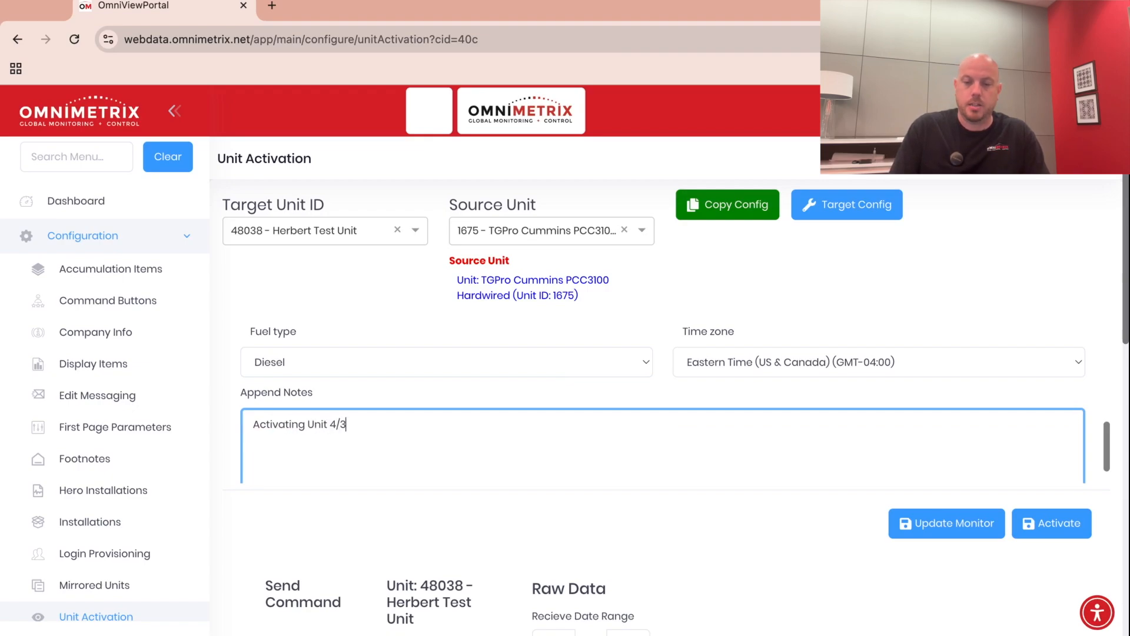
{"action": "type", "text": "0"}
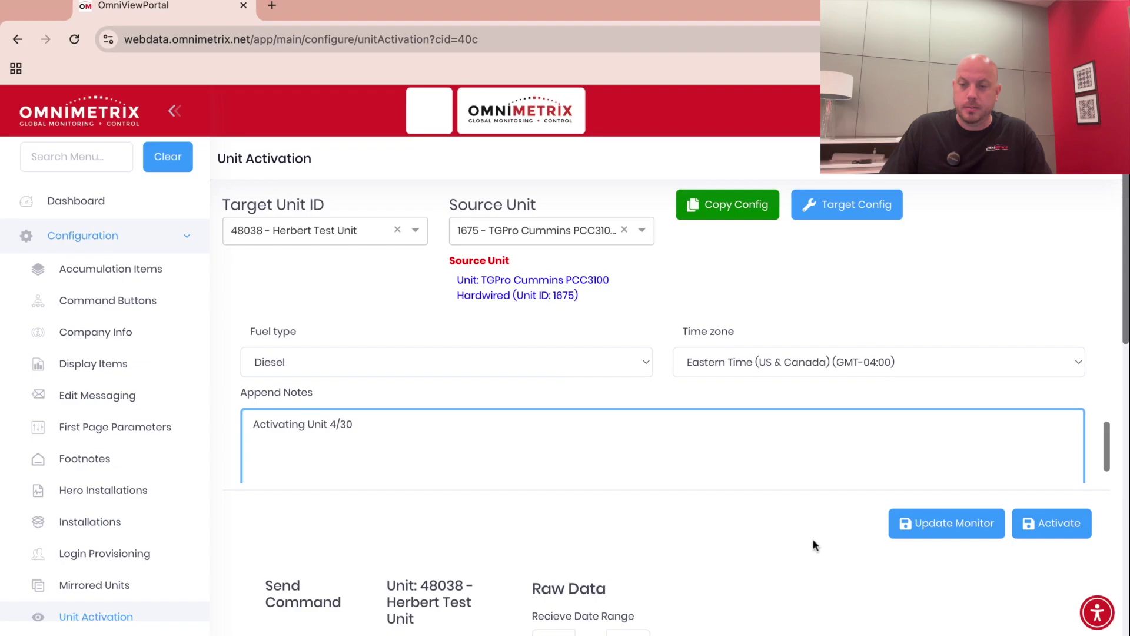
{"action": "scroll", "coordinate": [813, 538], "scroll_direction": "down", "scroll_amount": 1}
{"action": "left_click", "coordinate": [946, 503]}
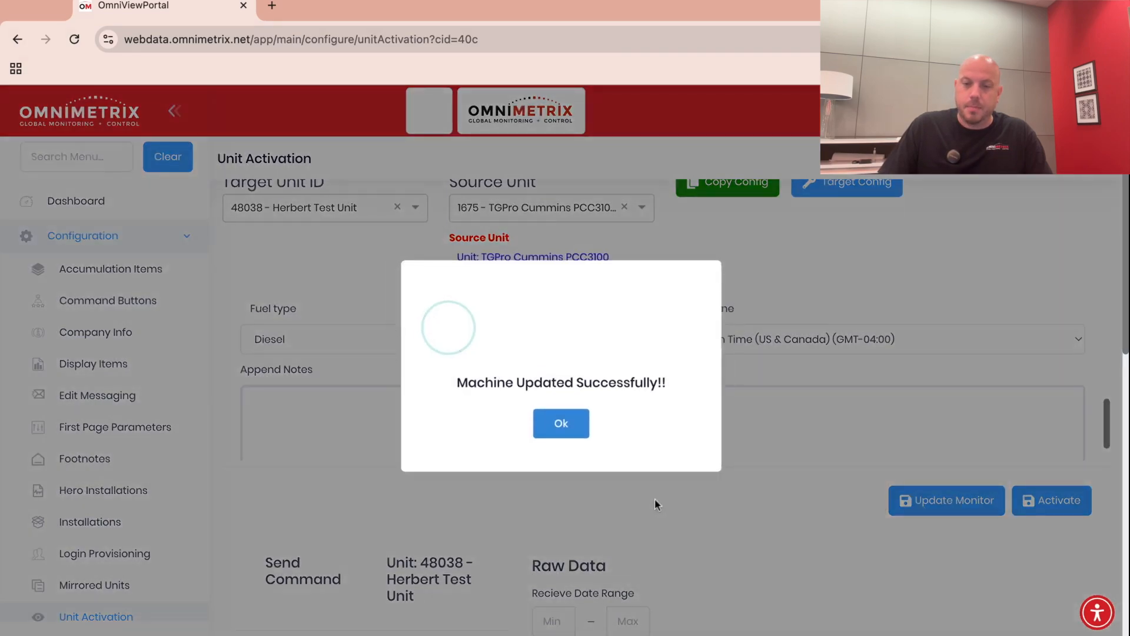
Step: Dismiss the 'Machine Updated Successfully' message and choose the Get Data command for unit 48038
{"action": "left_click", "coordinate": [560, 424]}
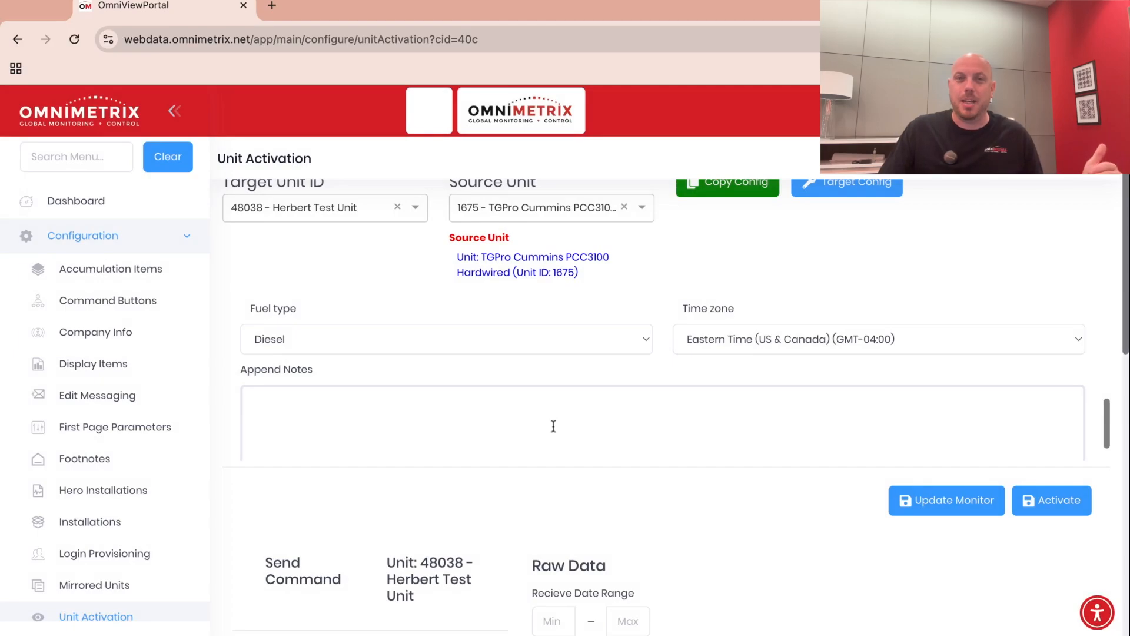
{"action": "scroll", "coordinate": [554, 427], "scroll_direction": "down", "scroll_amount": 1}
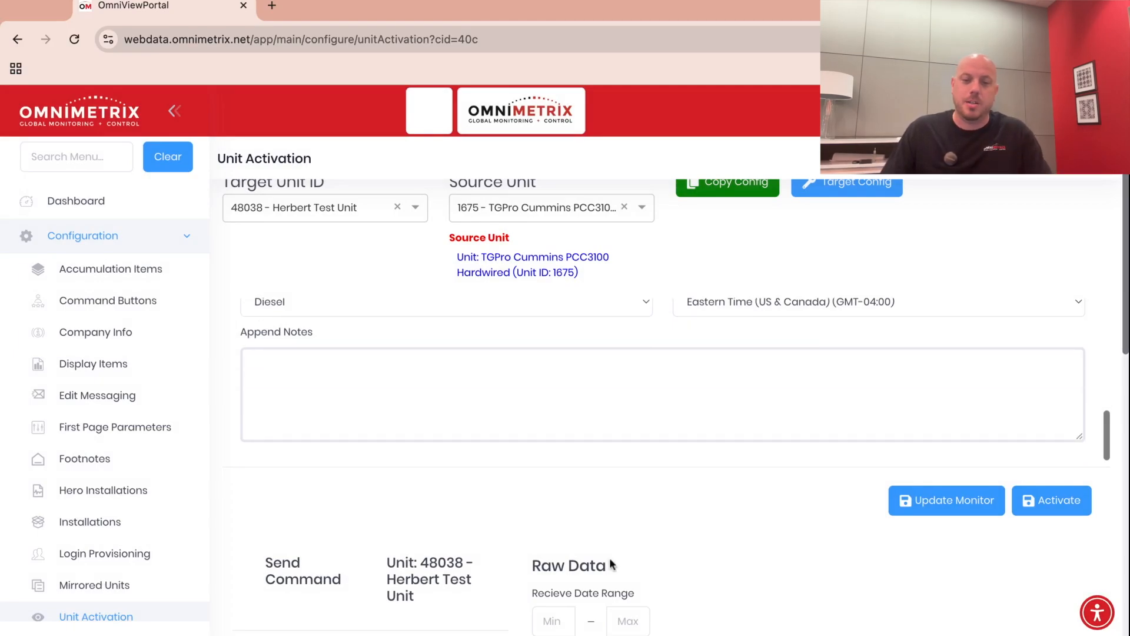
{"action": "scroll", "coordinate": [612, 564], "scroll_direction": "down", "scroll_amount": 3}
{"action": "scroll", "coordinate": [617, 538], "scroll_direction": "down", "scroll_amount": 3}
{"action": "scroll", "coordinate": [616, 538], "scroll_direction": "down", "scroll_amount": 4}
{"action": "scroll", "coordinate": [617, 538], "scroll_direction": "down", "scroll_amount": 2}
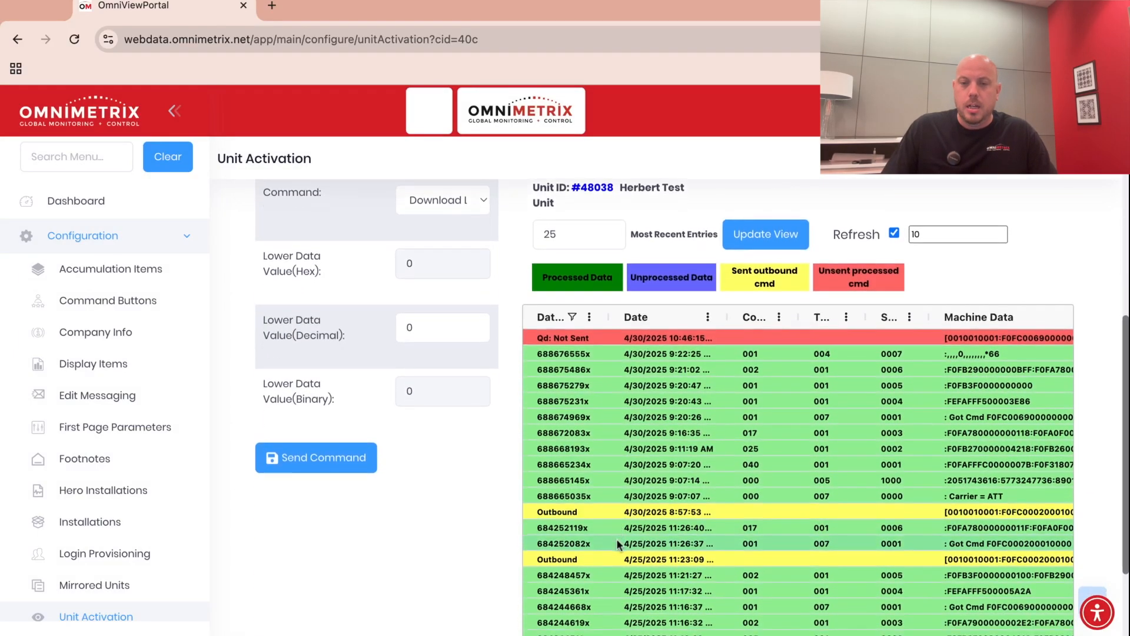
{"action": "scroll", "coordinate": [514, 368], "scroll_direction": "up", "scroll_amount": 1}
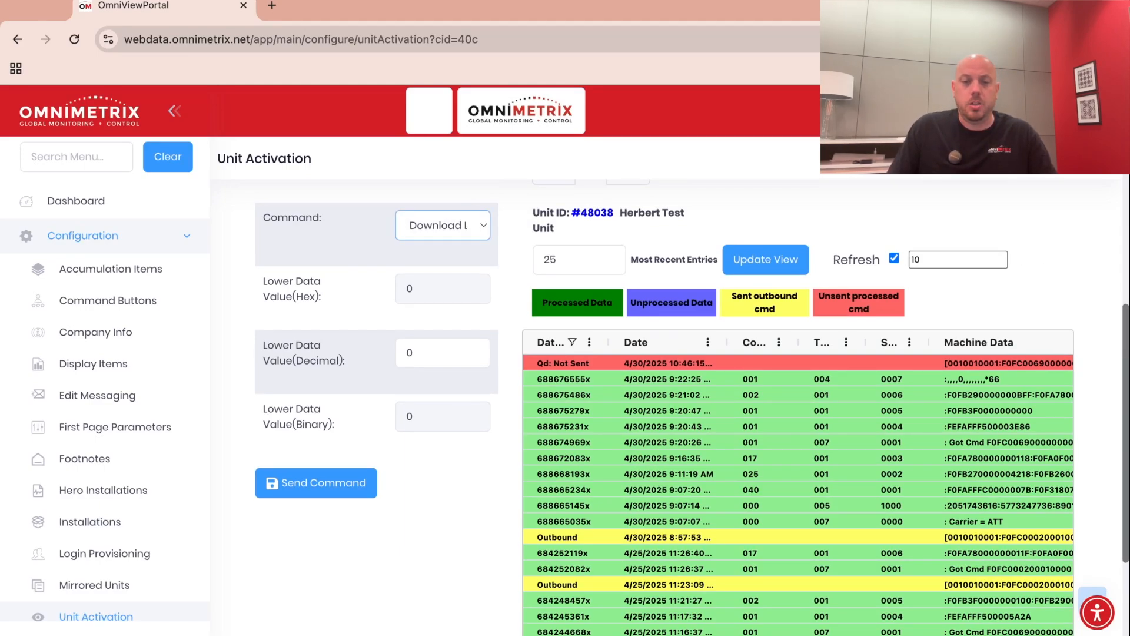
{"action": "left_click", "coordinate": [466, 258]}
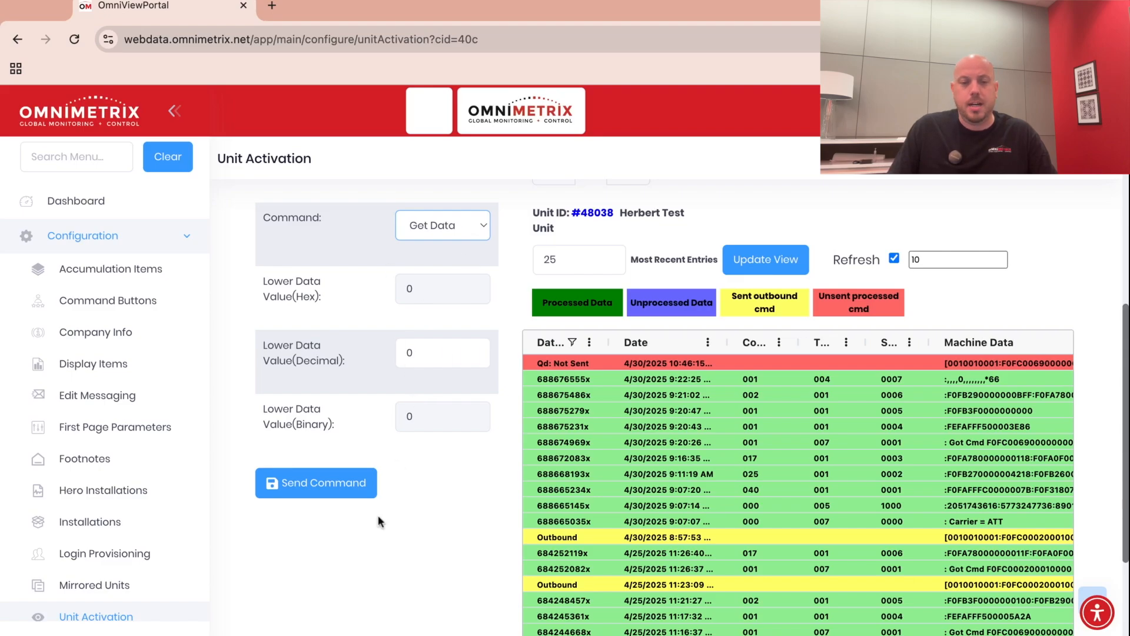
Step: Send the Get Data command to unit 48038 and acknowledge the command-sent confirmation
{"action": "left_click", "coordinate": [354, 484]}
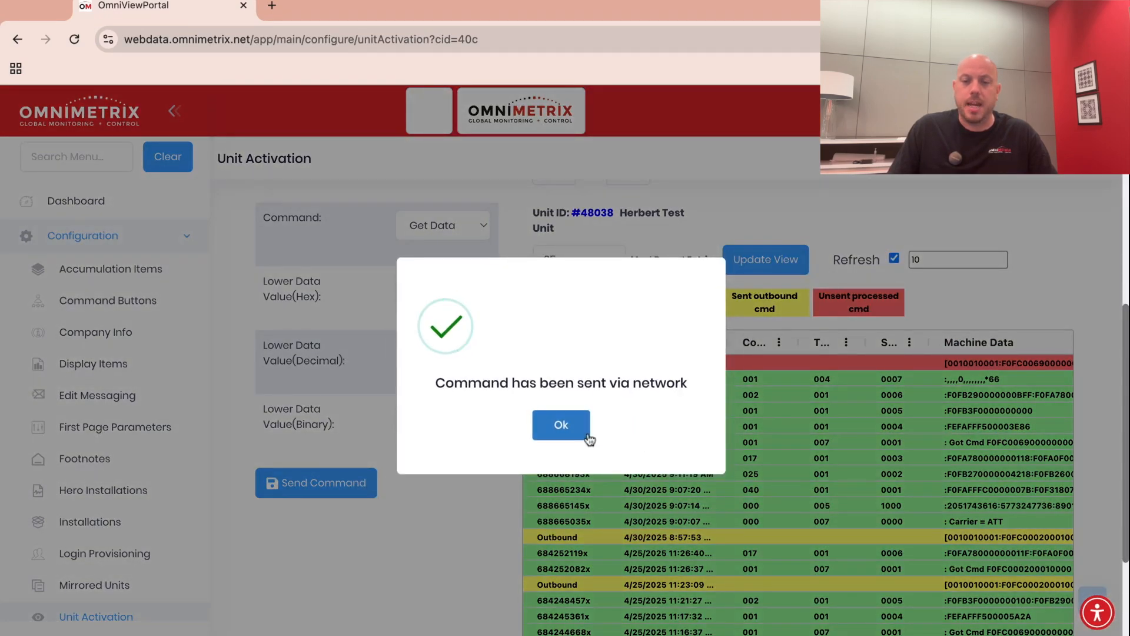
{"action": "left_click", "coordinate": [566, 425]}
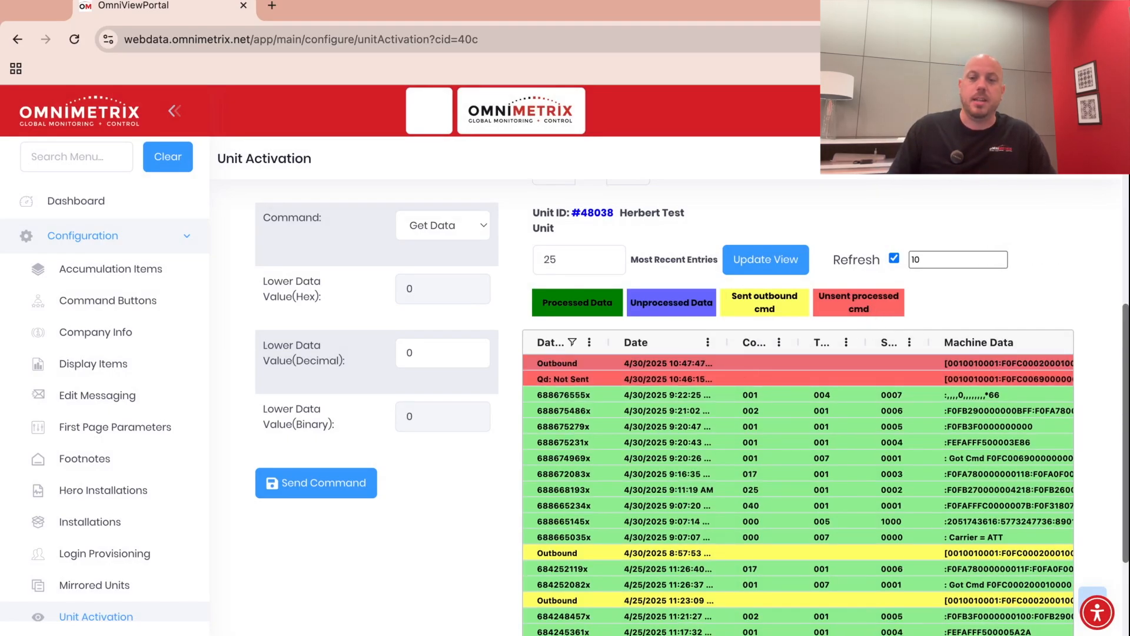
{"action": "scroll", "coordinate": [713, 379], "scroll_direction": "up", "scroll_amount": 10}
{"action": "scroll", "coordinate": [714, 378], "scroll_direction": "down", "scroll_amount": 4}
{"action": "scroll", "coordinate": [714, 378], "scroll_direction": "down", "scroll_amount": 3}
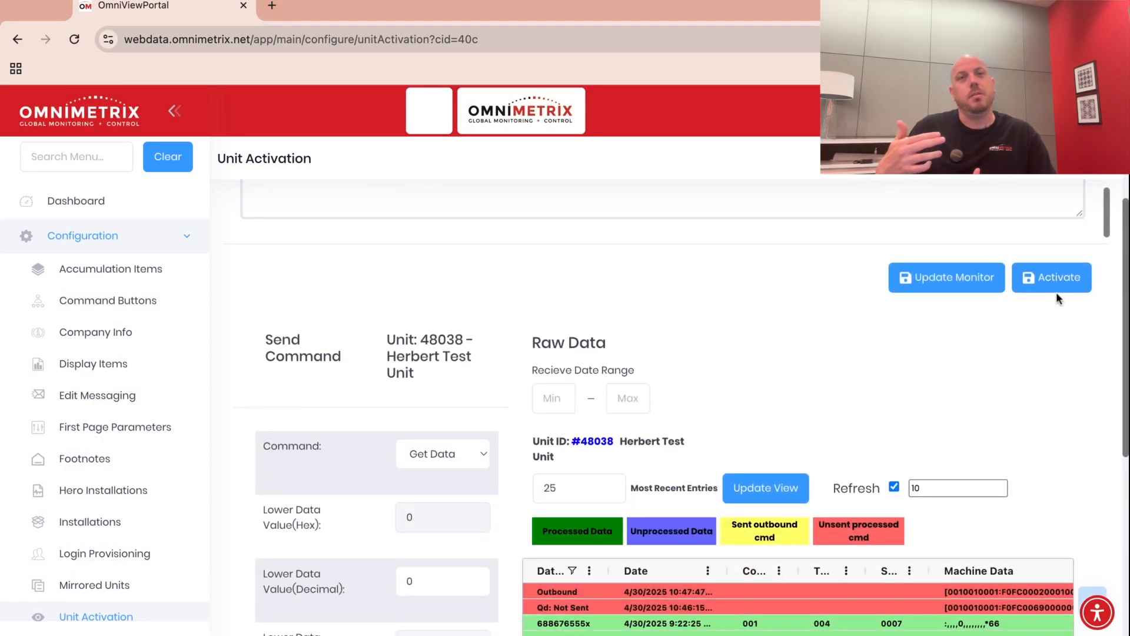
Step: Go to the Dashboard unit list showing 48038 and 62158 as Diesel test units
{"action": "left_click", "coordinate": [104, 204]}
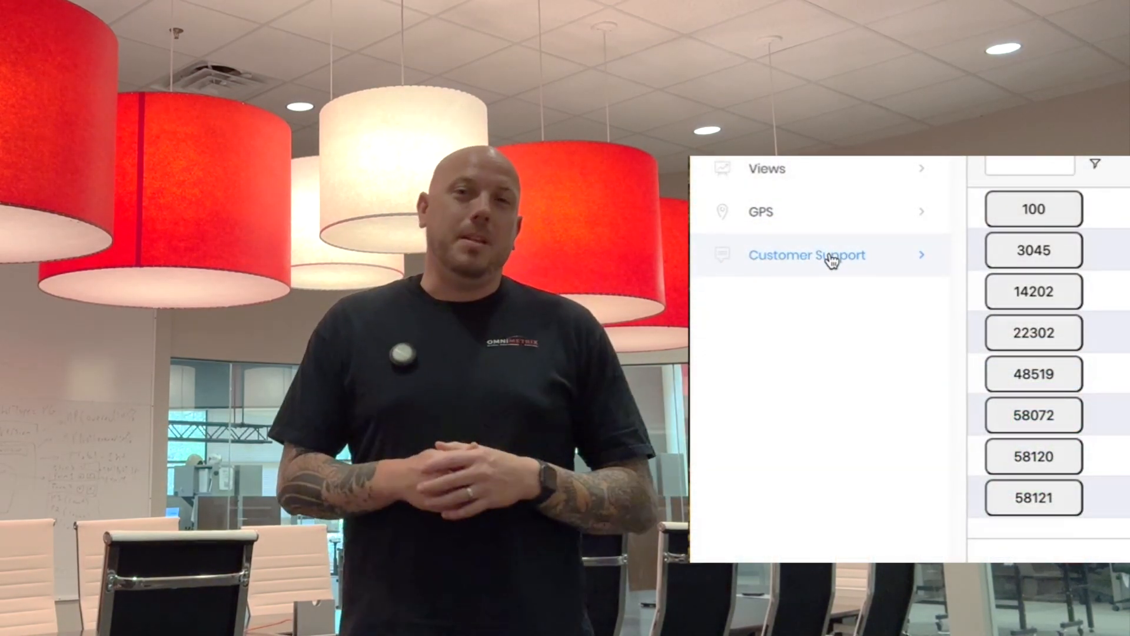
Step: Expand the Customer Support menu listing Video Tutorials, support form and OMV2.0 Feedback
{"action": "left_click", "coordinate": [831, 260]}
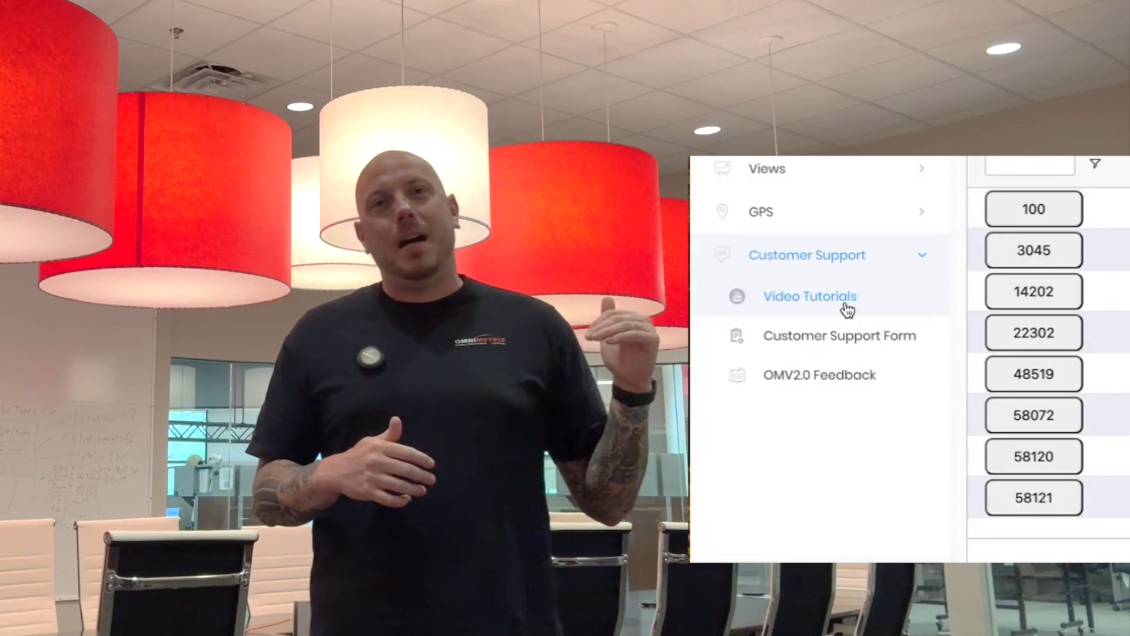